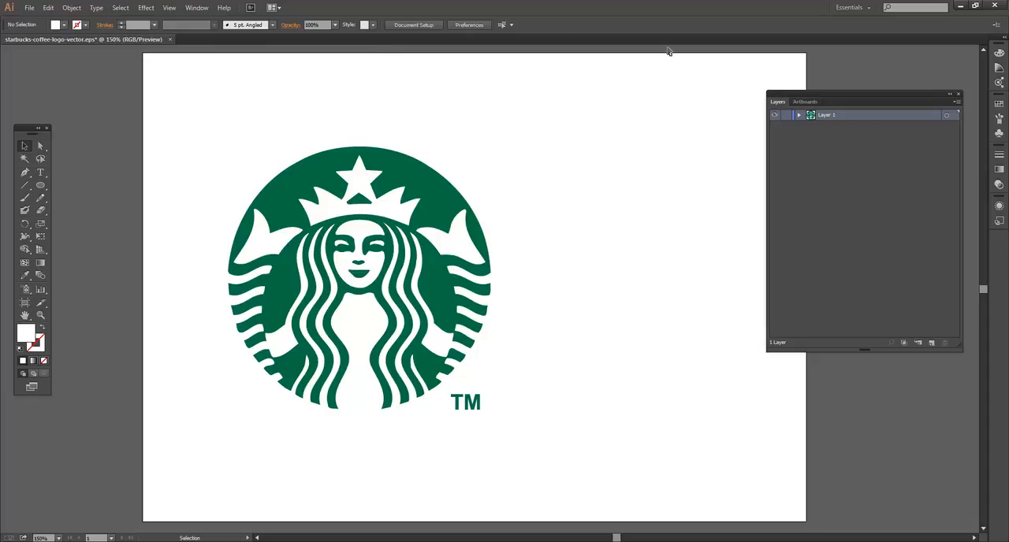
Open the file content.eps from the UdemyIllustrator folder.
left_click(32, 8)
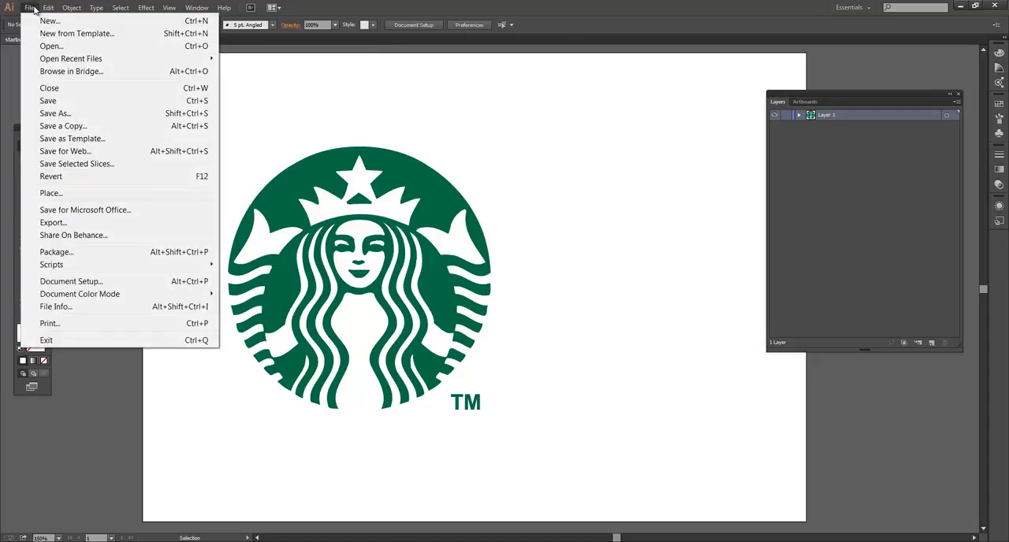
left_click(44, 46)
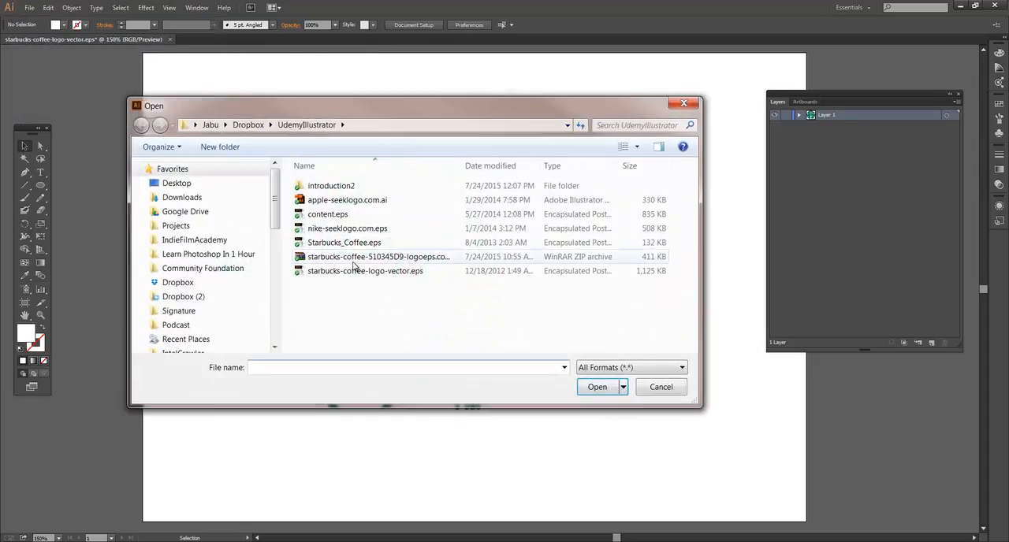
left_click(337, 220)
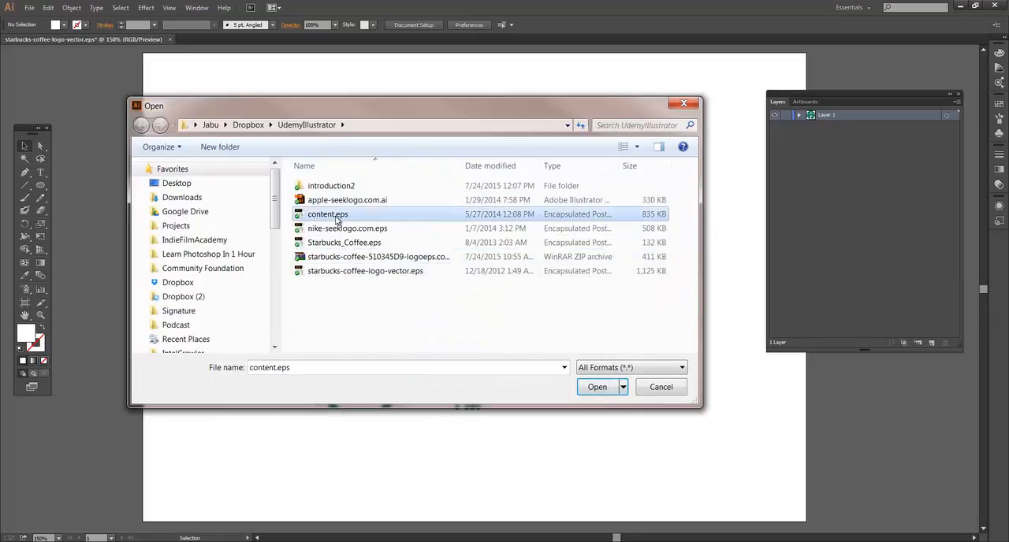
left_click(597, 387)
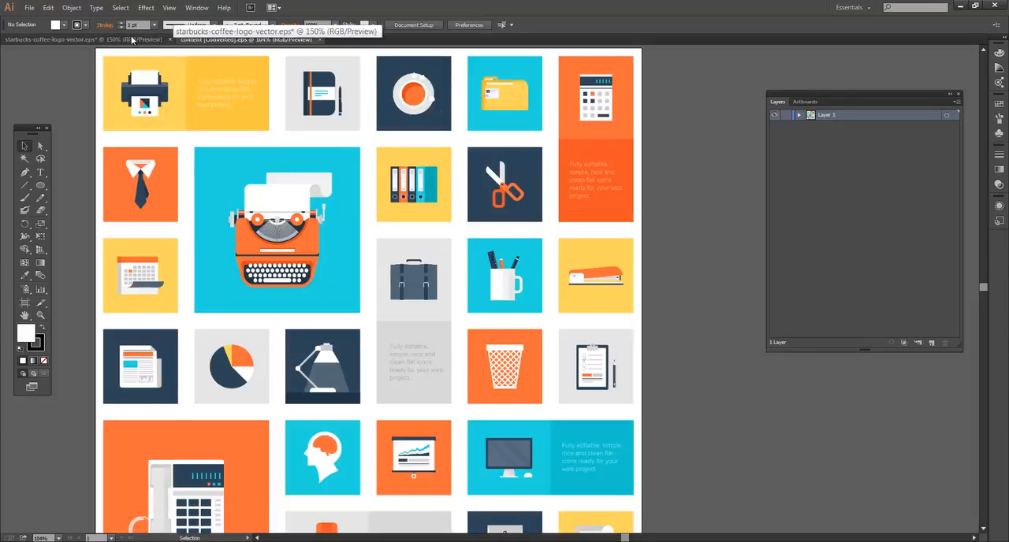
Compare the Starbucks logo document with the content.eps artwork, finishing on the content.eps document.
left_click(82, 41)
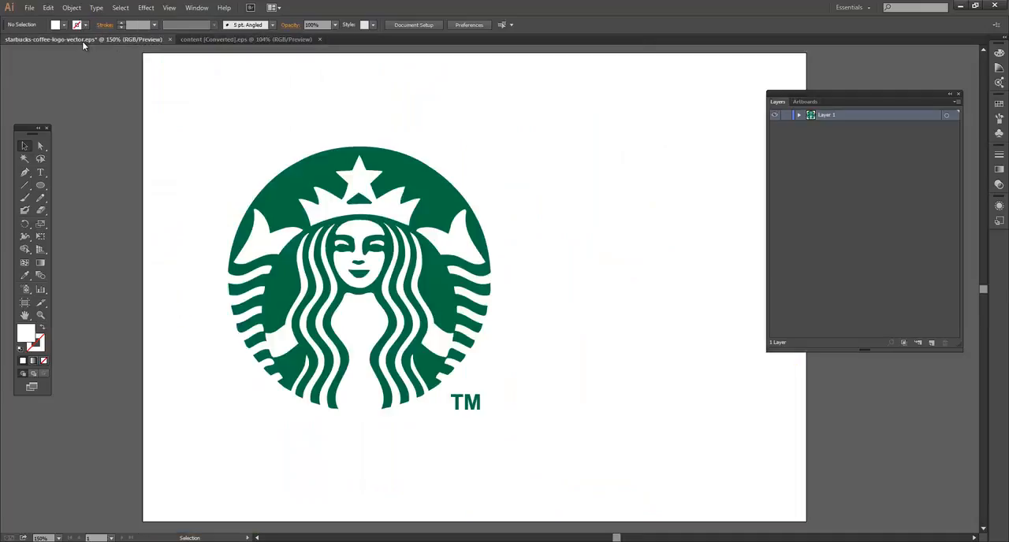
left_click(209, 40)
left_click(140, 40)
left_click(196, 39)
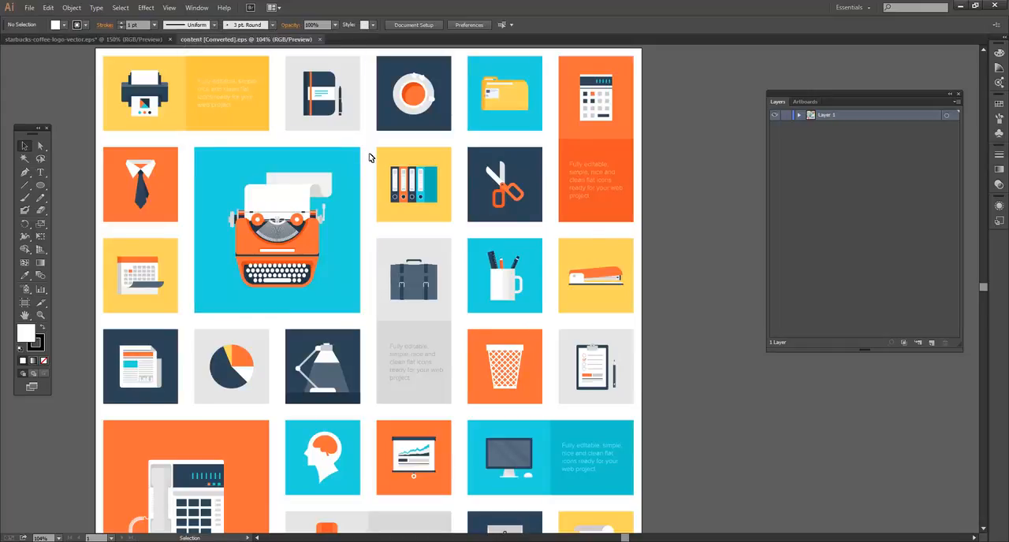
Select the yellow printer tile group to inspect the paths it contains.
left_click_drag(299, 149, 436, 197)
left_click_drag(291, 191, 335, 209)
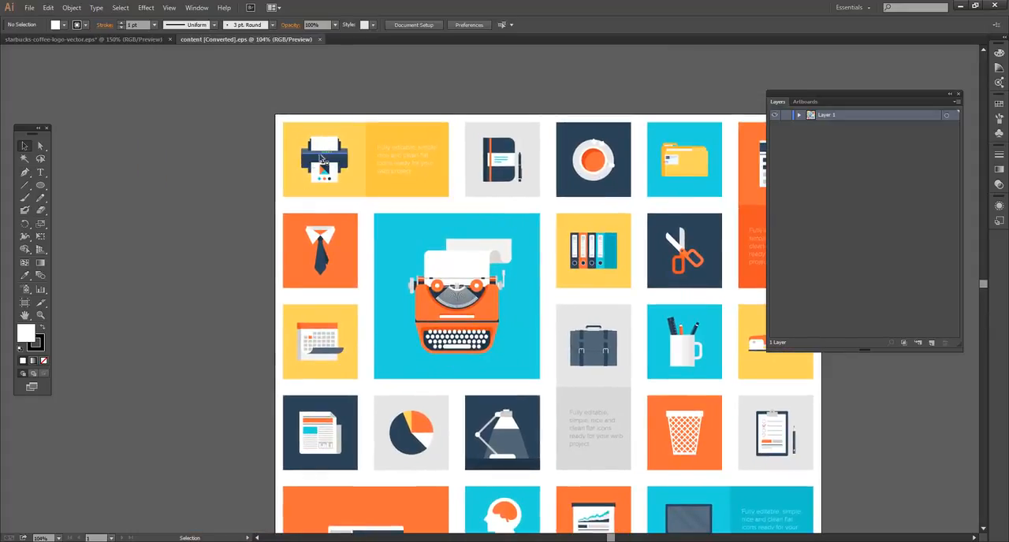
left_click(321, 159)
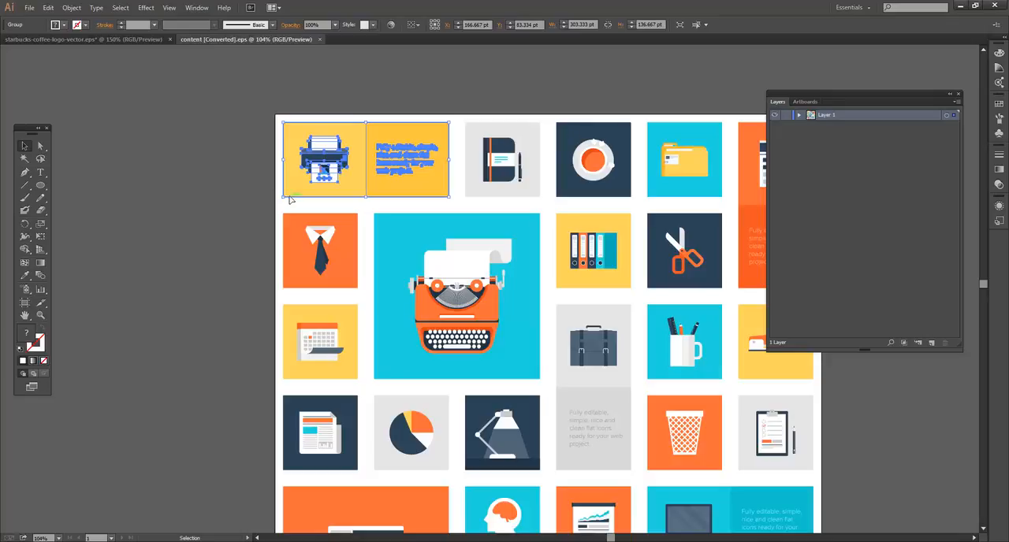
left_click_drag(242, 250, 140, 201)
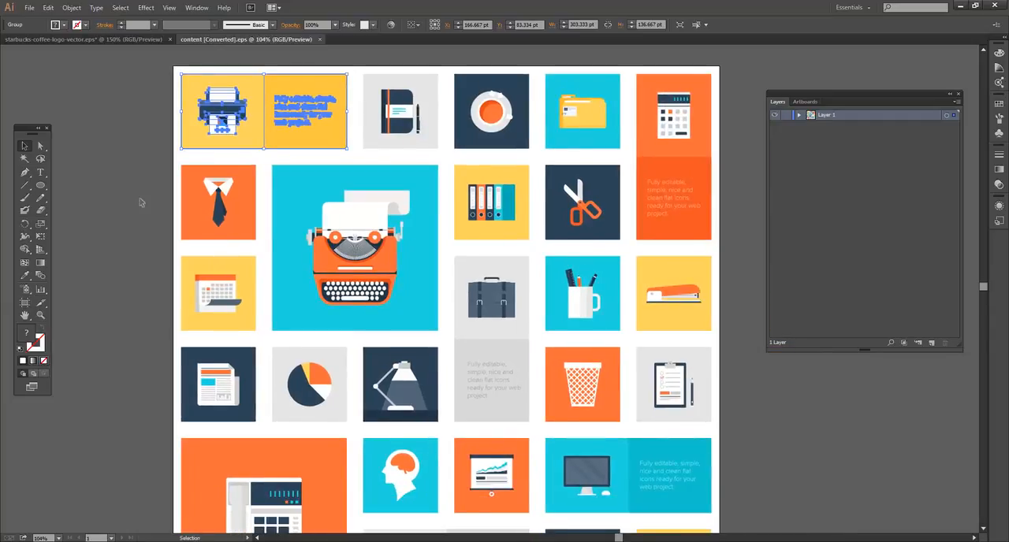
Select the typewriter tile group and reposition it slightly, at about X 333.6 pt, Y 337.4 pt.
left_click(369, 217)
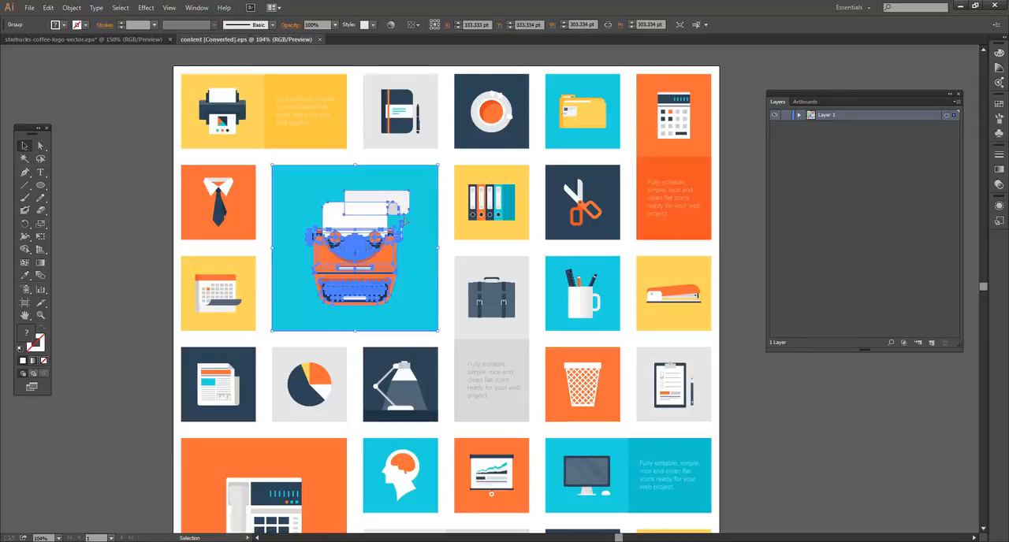
key("ctrl+plus")
key("ctrl+plus")
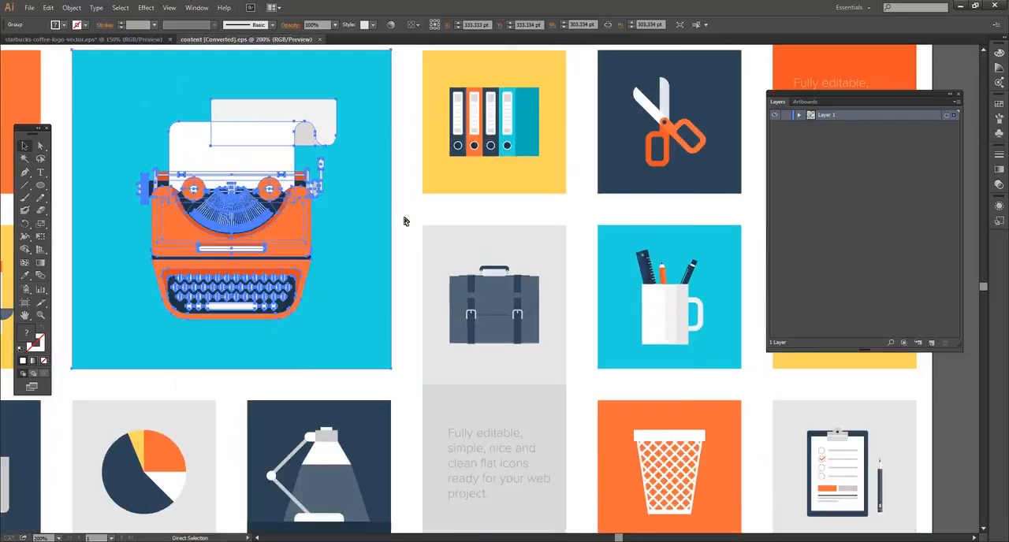
left_click_drag(403, 218, 563, 258)
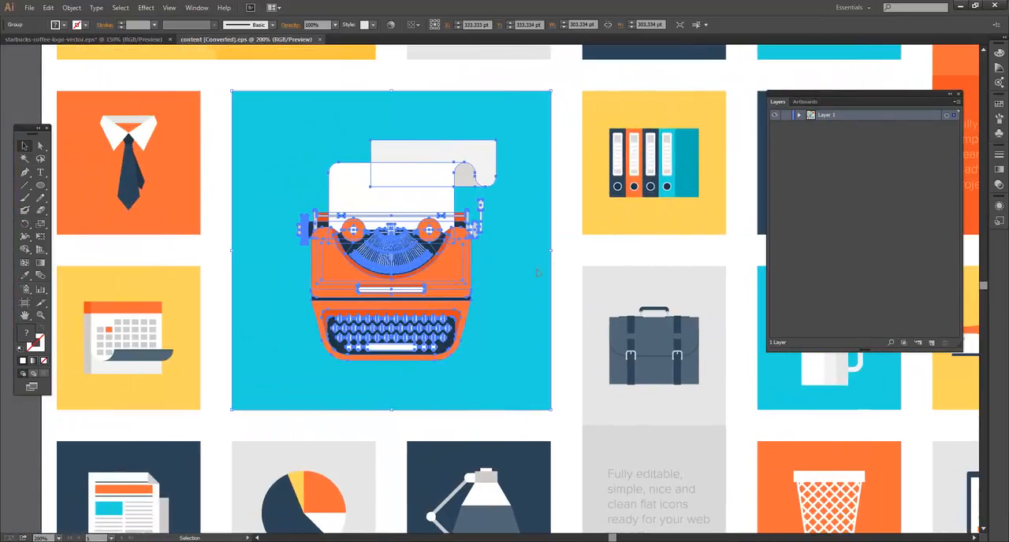
left_click(568, 262)
left_click(425, 248)
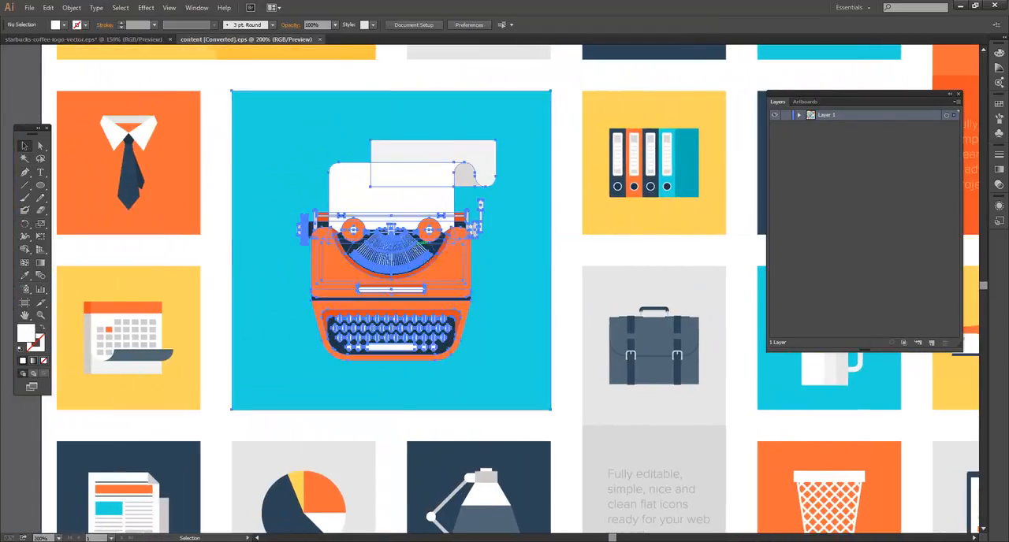
key("ctrl+plus")
key("ctrl+plus")
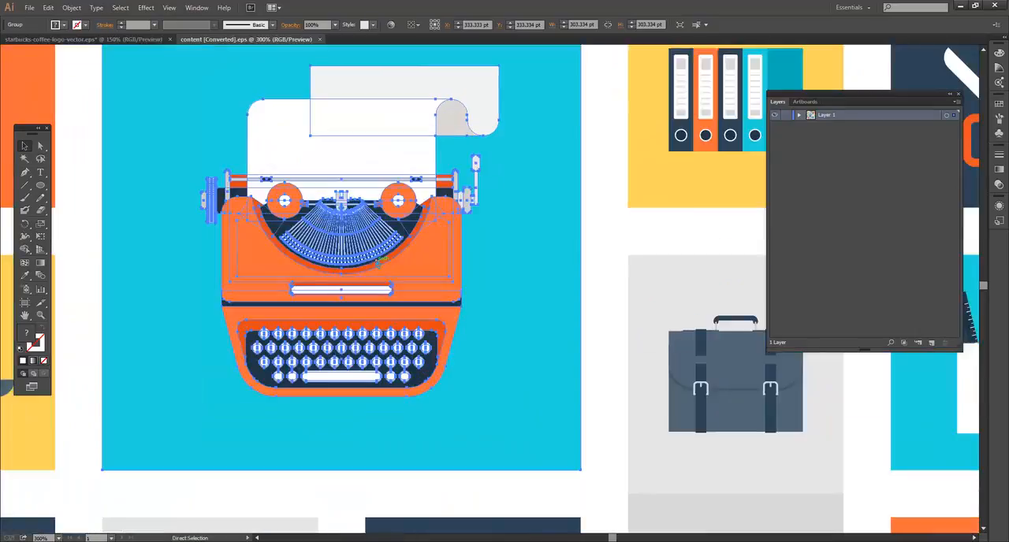
left_click_drag(580, 227, 701, 214)
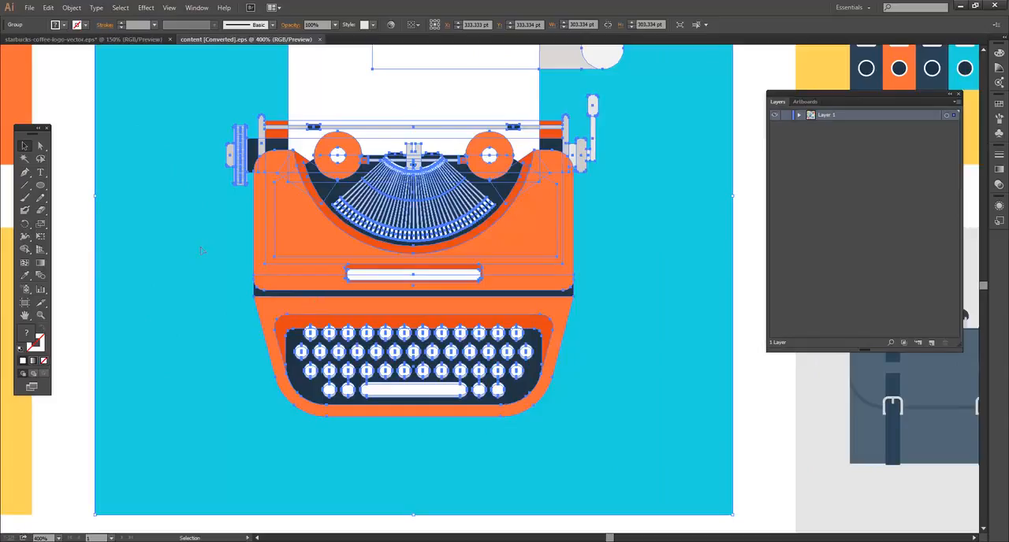
left_click_drag(150, 215, 201, 222)
left_click_drag(289, 245, 269, 251)
left_click_drag(366, 233, 404, 225)
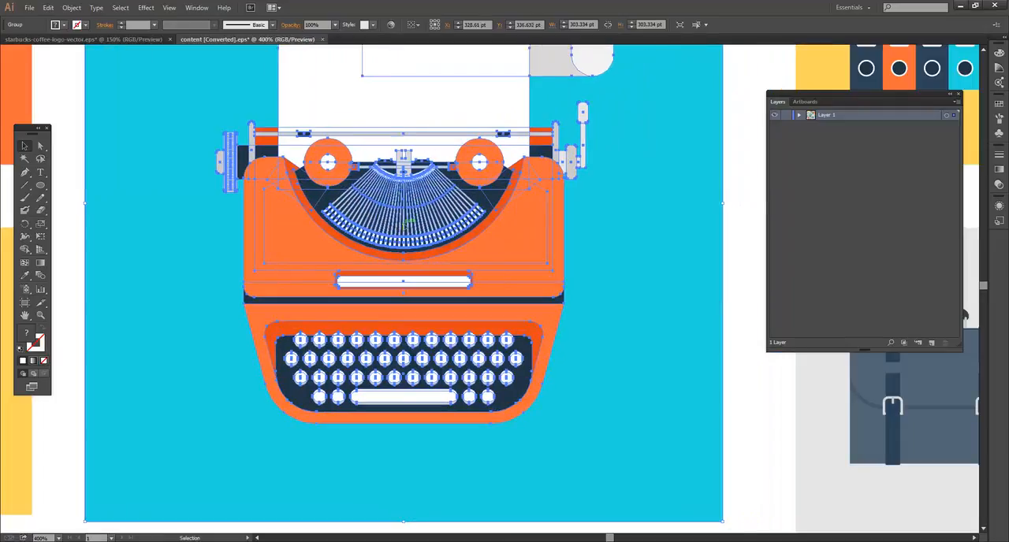
left_click_drag(439, 175, 449, 176)
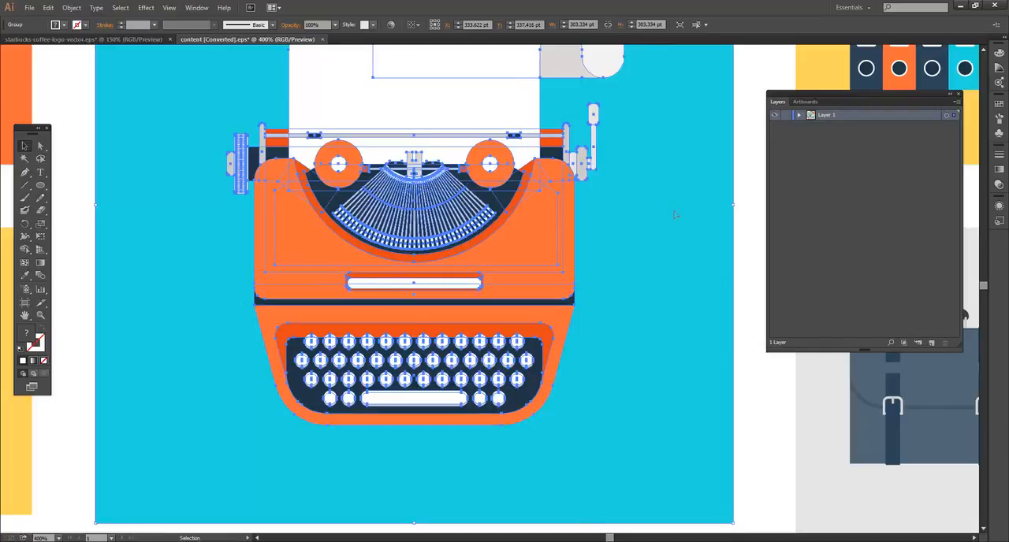
Reposition the tie, calendar, newspaper, pie chart and lamp tiles one by one, shifting the calendar past the artboard's left edge.
scroll(394, 166, "up", 2)
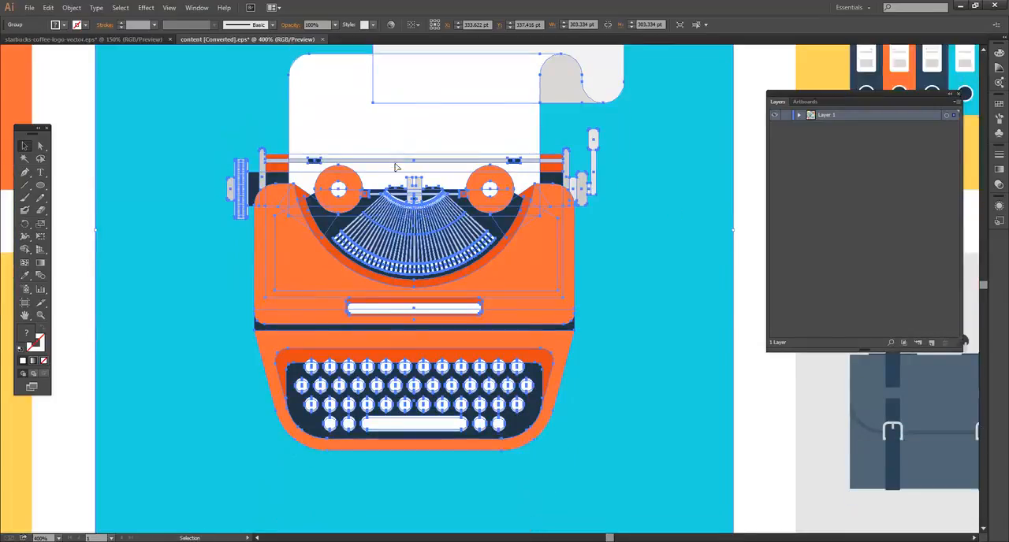
key("ctrl+minus")
key("ctrl+minus")
key("v")
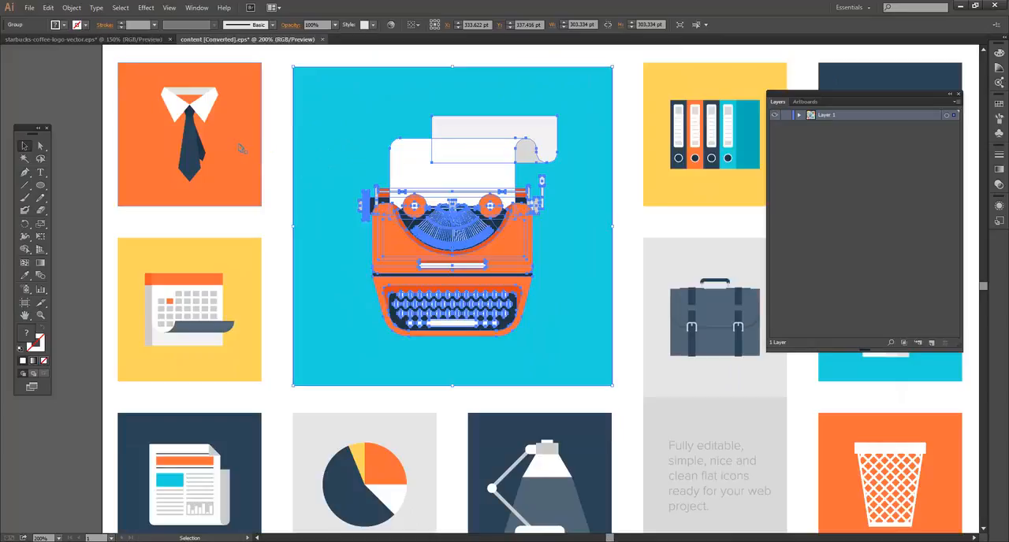
mouse_move(242, 148)
left_mouse_down()
mouse_move(265, 150)
mouse_move(243, 153)
left_mouse_up()
left_click_drag(237, 266, 210, 256)
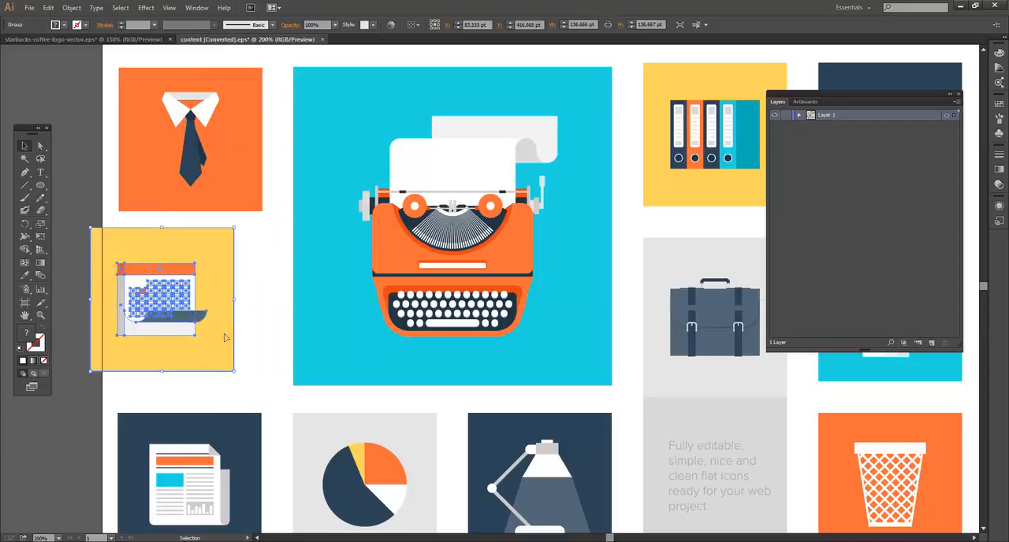
left_click_drag(234, 435, 229, 434)
left_click_drag(397, 404, 351, 357)
left_click_drag(467, 347, 485, 347)
Select the grey briefcase tile group together with its text block.
left_click_drag(638, 284, 605, 304)
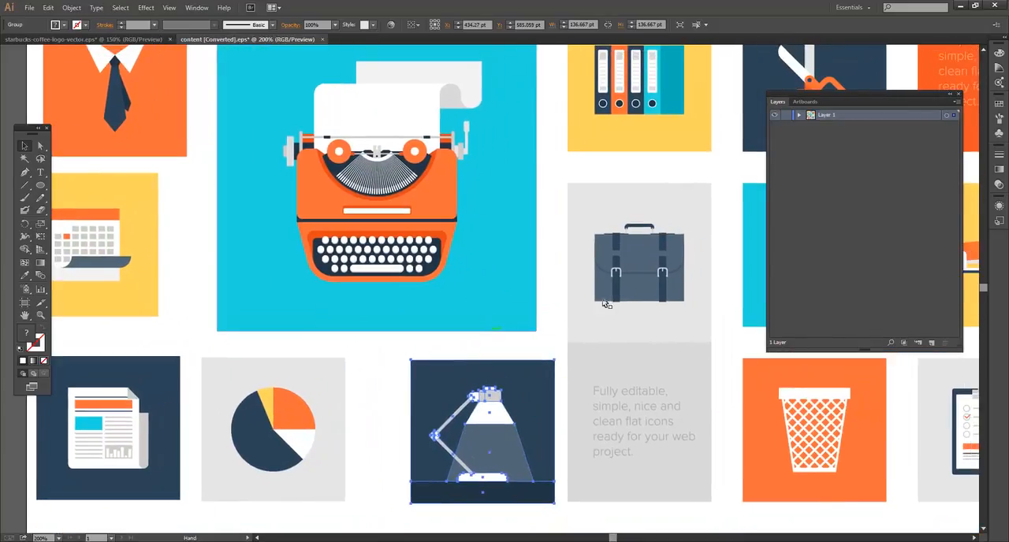
left_click(606, 304)
left_click_drag(646, 141, 684, 185)
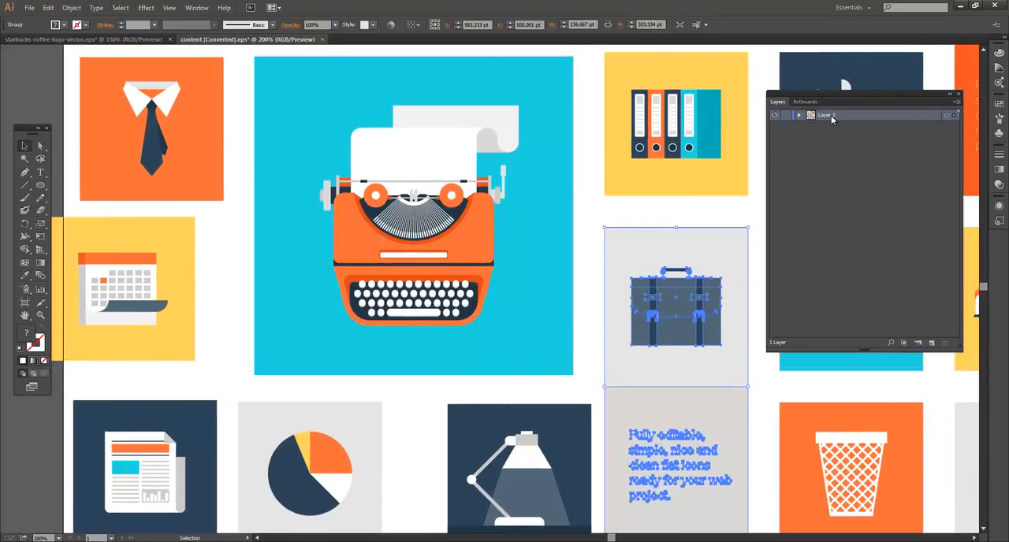
Set the Layers panel row size to Large and move the panel closer to the artwork.
left_click_drag(850, 96, 824, 97)
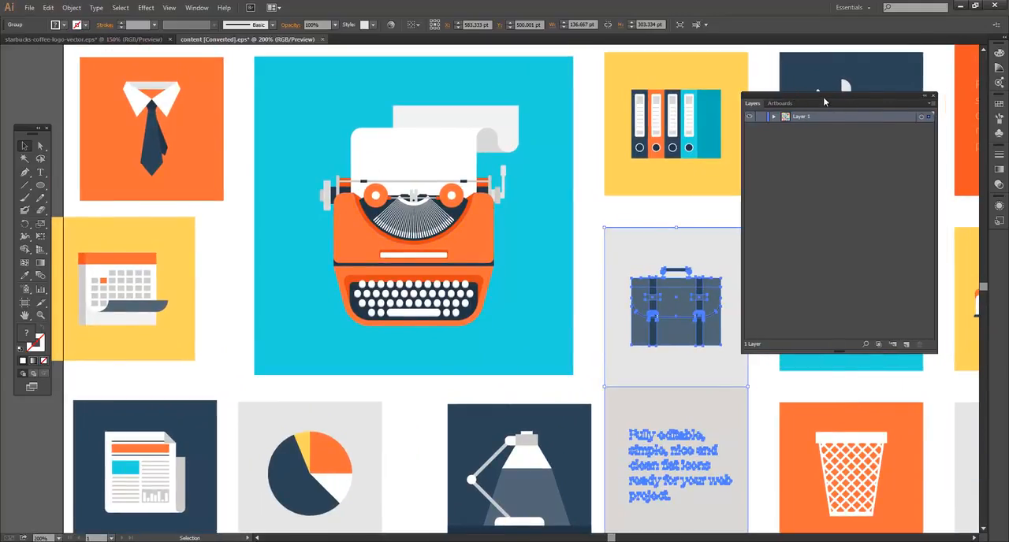
left_click(929, 103)
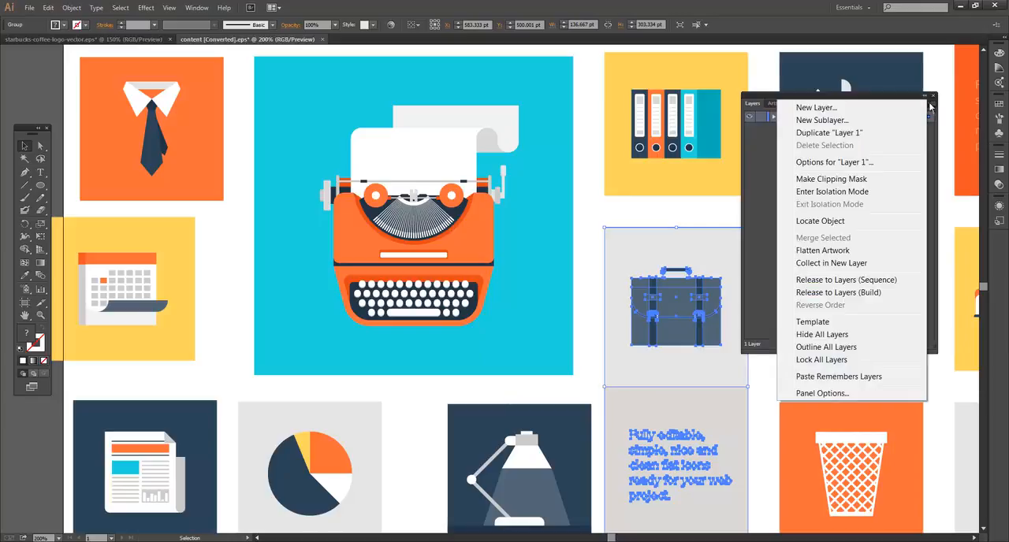
left_click(822, 393)
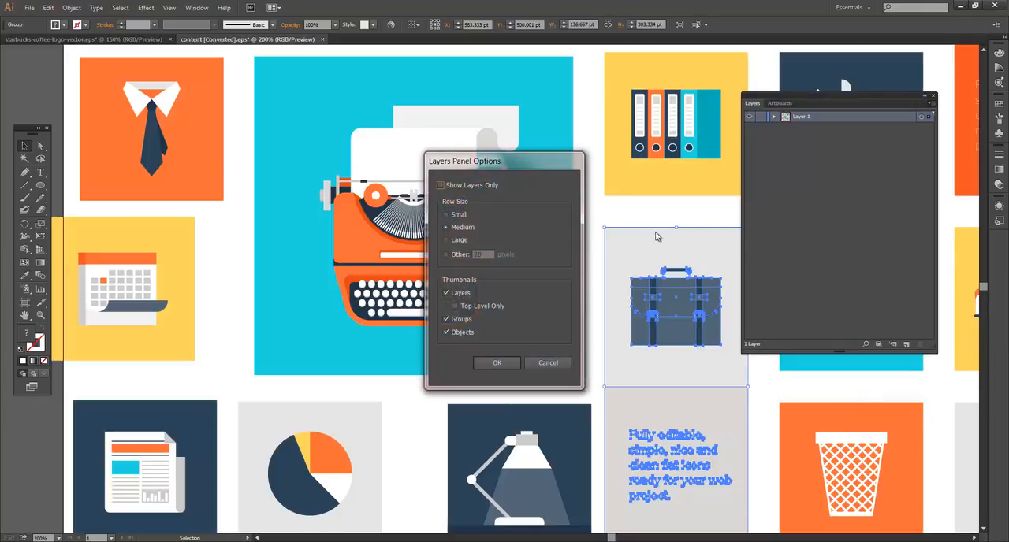
left_click(446, 241)
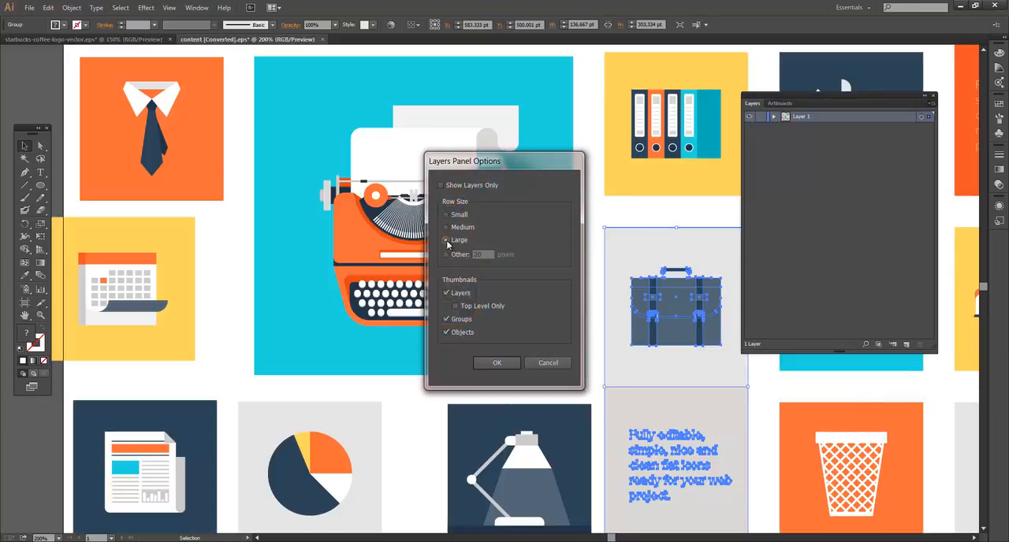
left_click(497, 363)
left_click_drag(833, 94, 808, 97)
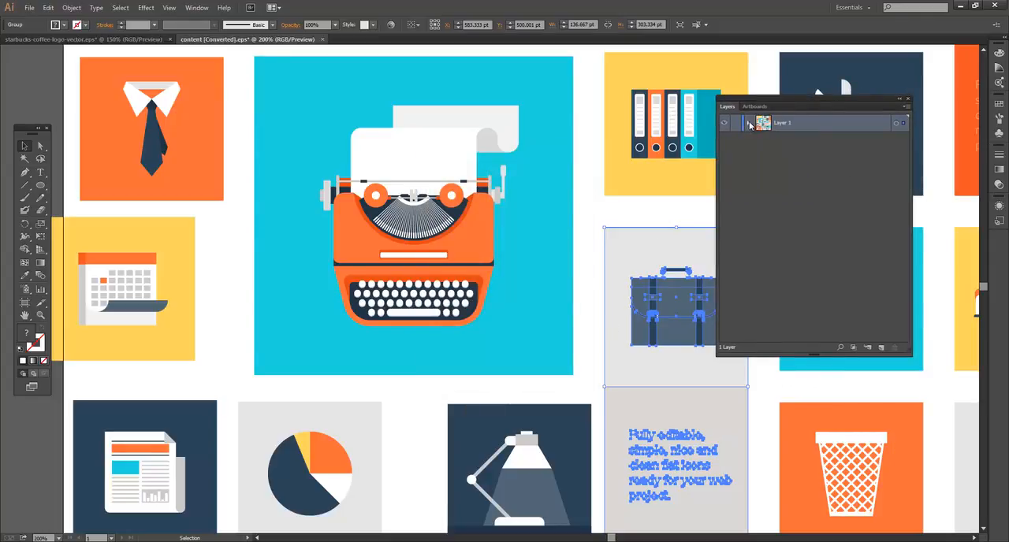
Expand Layer 1 and review its list of groups against the artwork at 100% zoom.
left_click(749, 124)
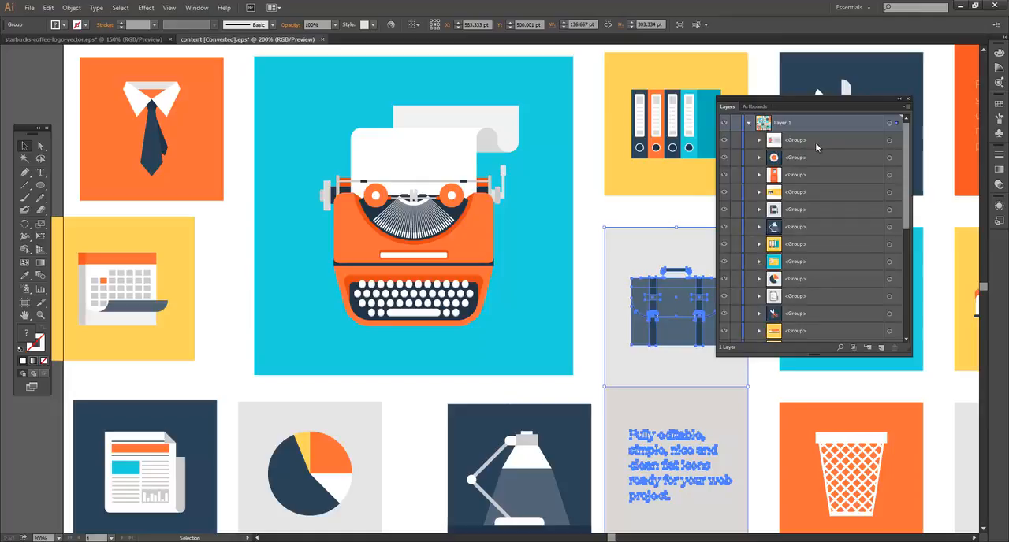
scroll(820, 165, "down", 5)
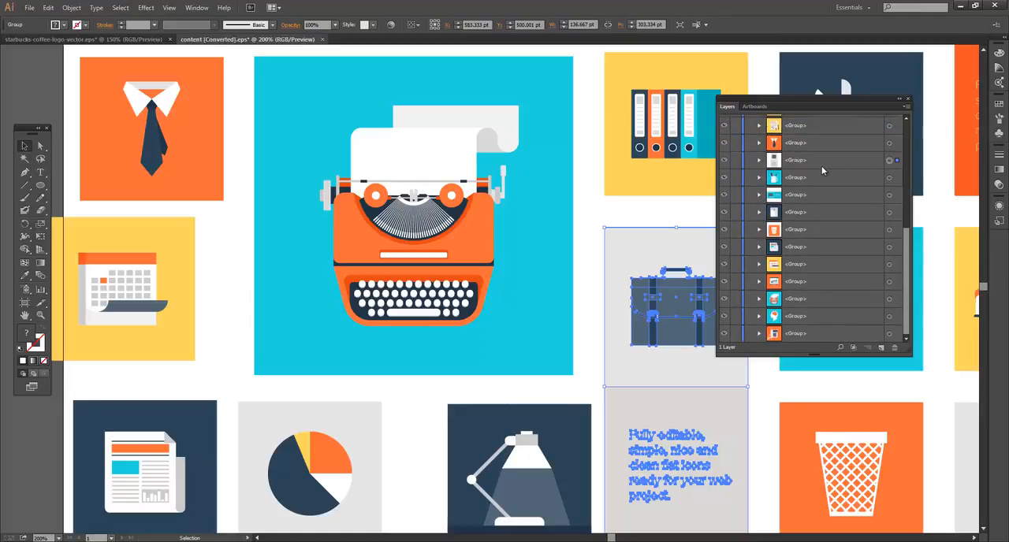
key("ctrl+1")
left_click_drag(586, 257, 565, 229)
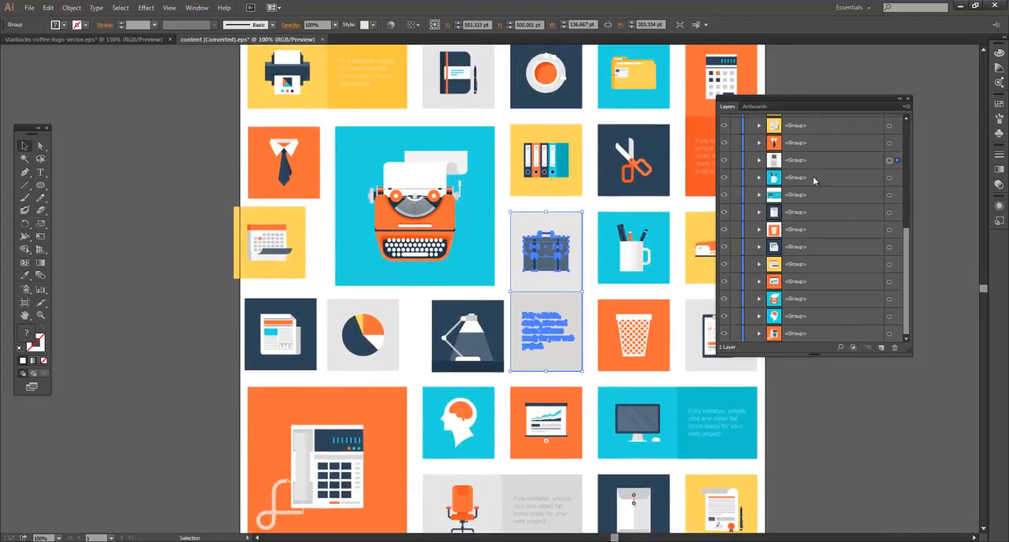
scroll(830, 184, "up", 5)
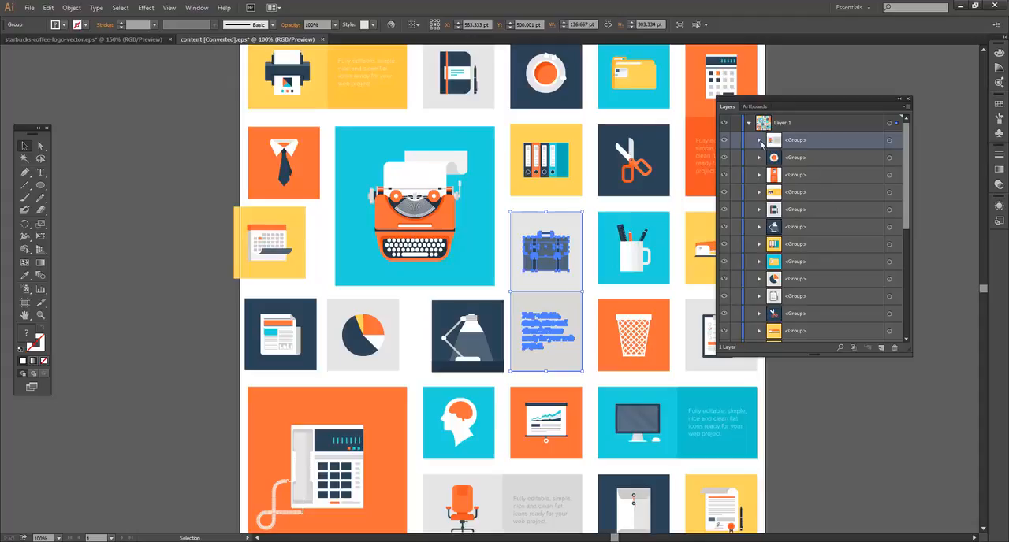
Expand the office chair tile's group in Layer 1 to examine its subgroups and paths, and collapse it again.
left_click(759, 140)
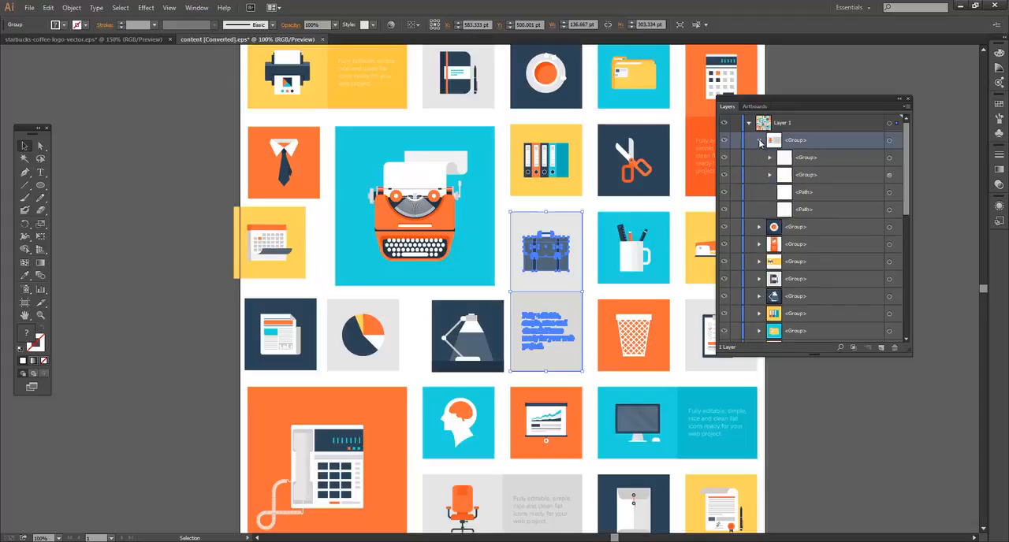
left_click(812, 162)
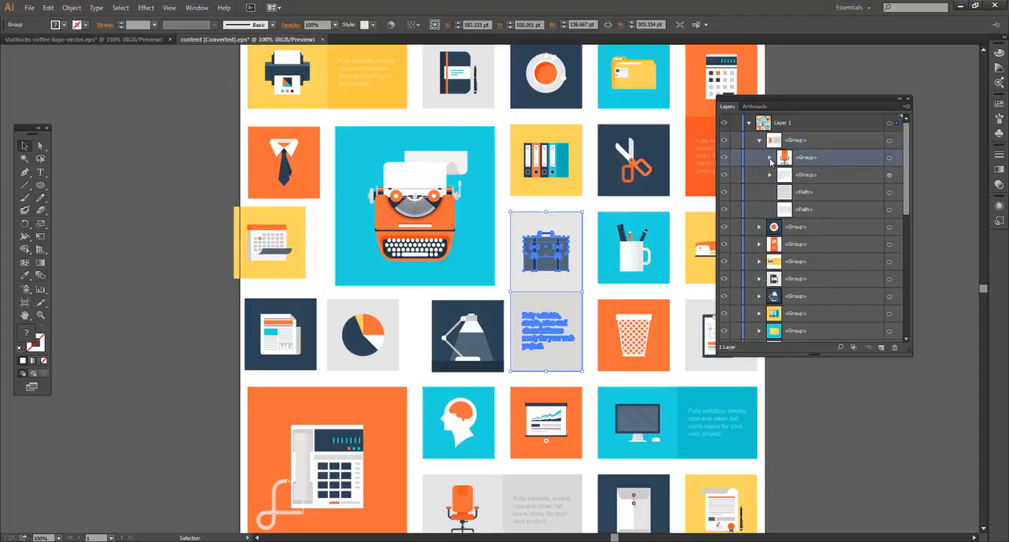
left_click(770, 159)
left_click(770, 158)
left_click(760, 141)
left_click(760, 141)
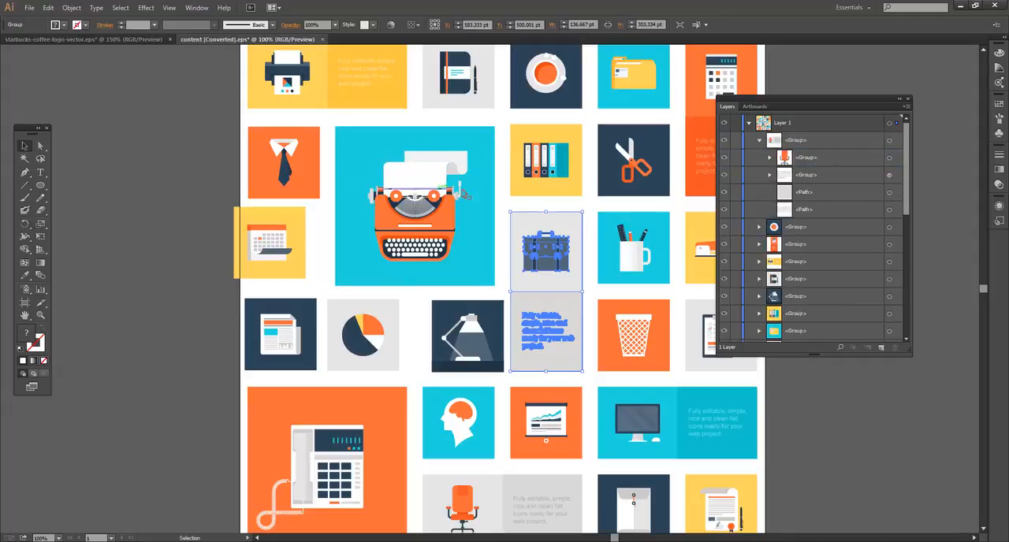
left_click(769, 174)
left_click(769, 174)
left_click(759, 139)
Enter isolation mode on the typewriter tile group.
left_click(393, 197)
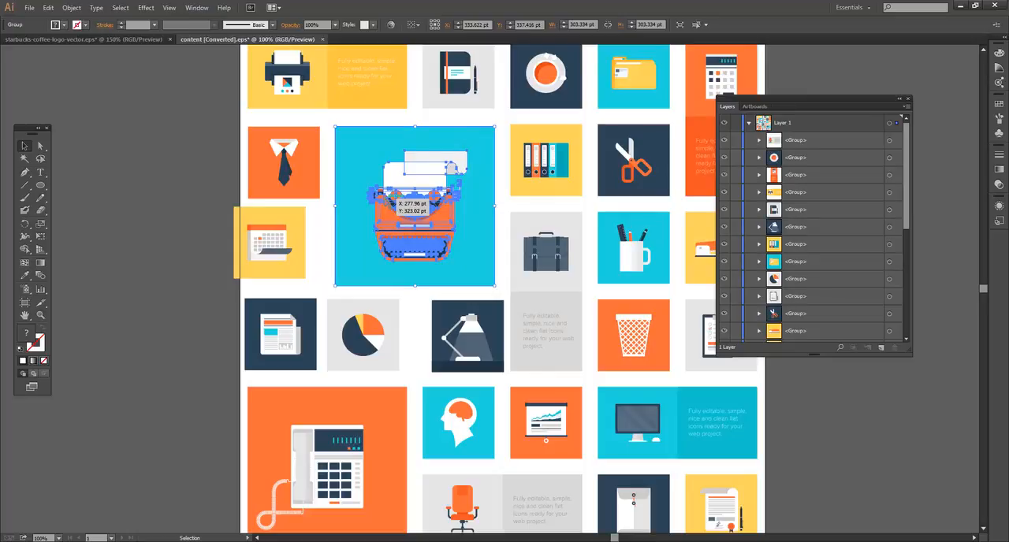
double_click(413, 185)
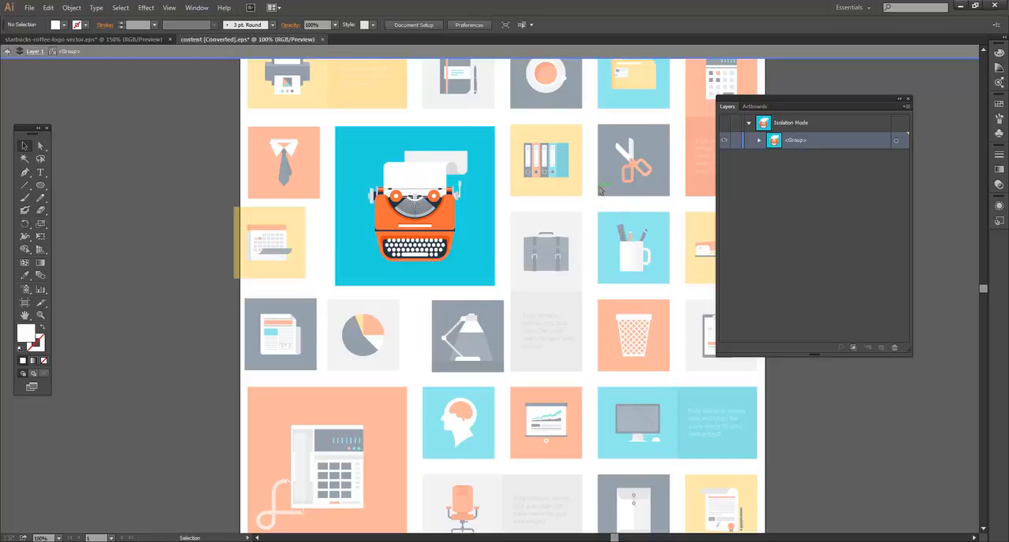
Select the typewriter drawing inside its isolated tile and inspect it against the blue background at 300% zoom.
left_click(425, 190)
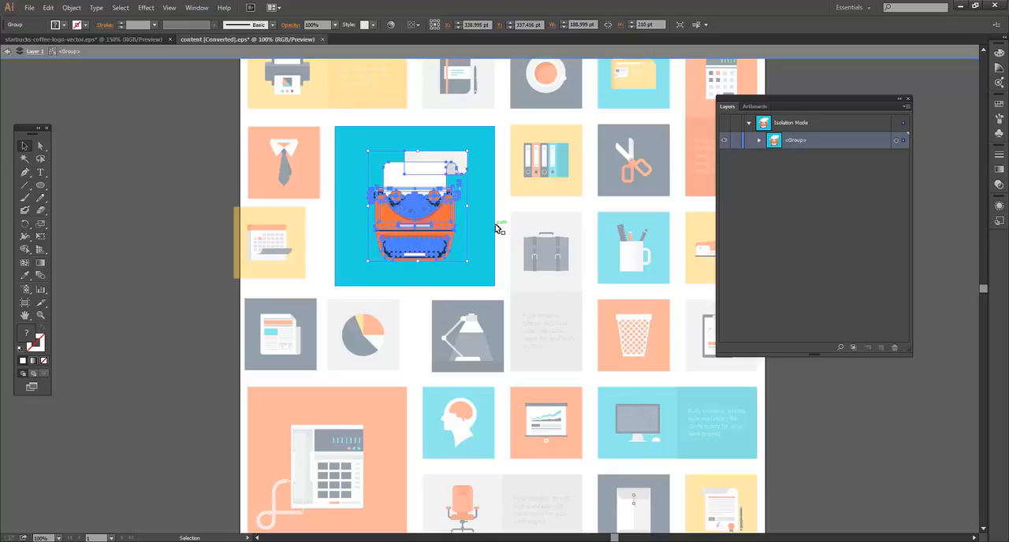
left_click(499, 192)
left_click(435, 197)
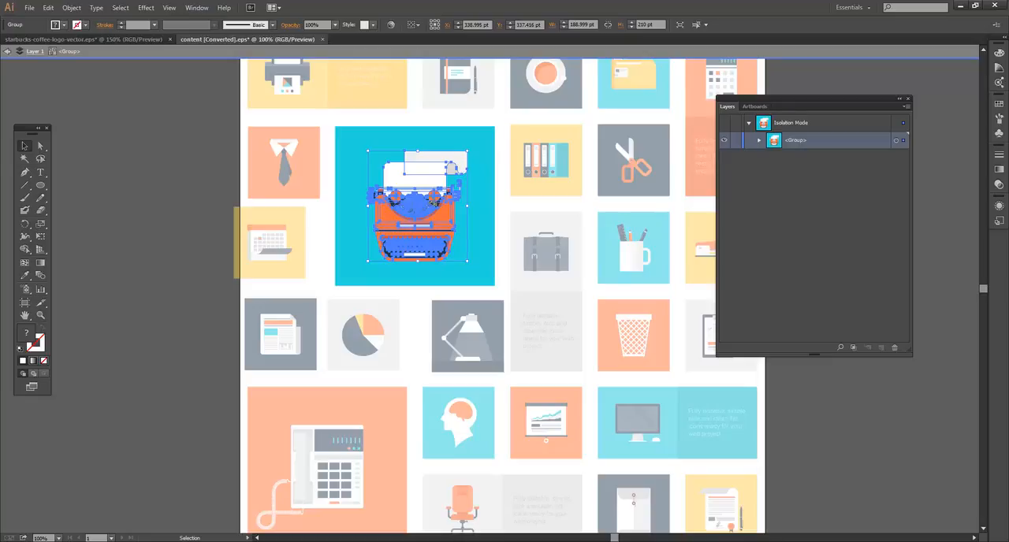
key("ctrl+plus")
key("ctrl+plus")
key("ctrl+plus")
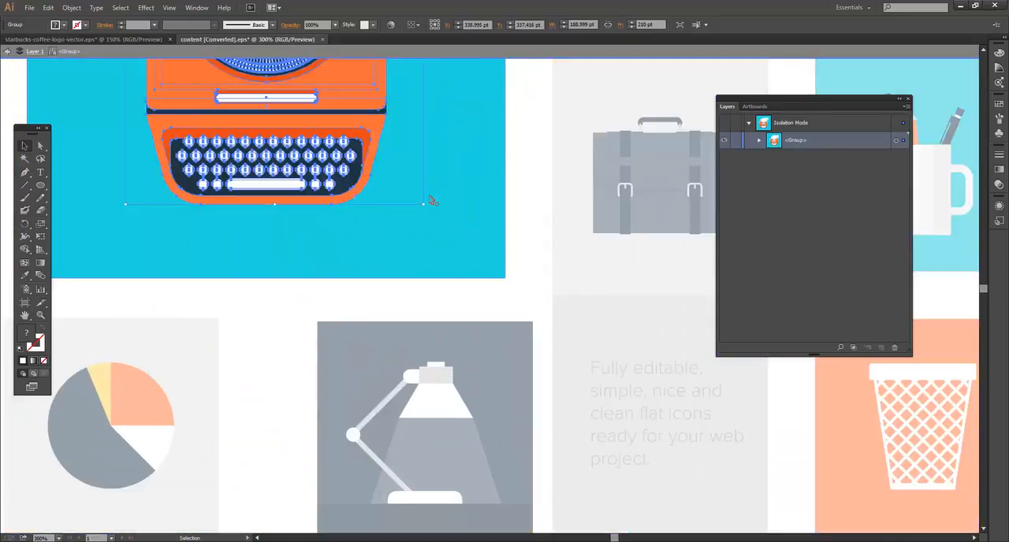
left_click_drag(542, 260, 714, 442)
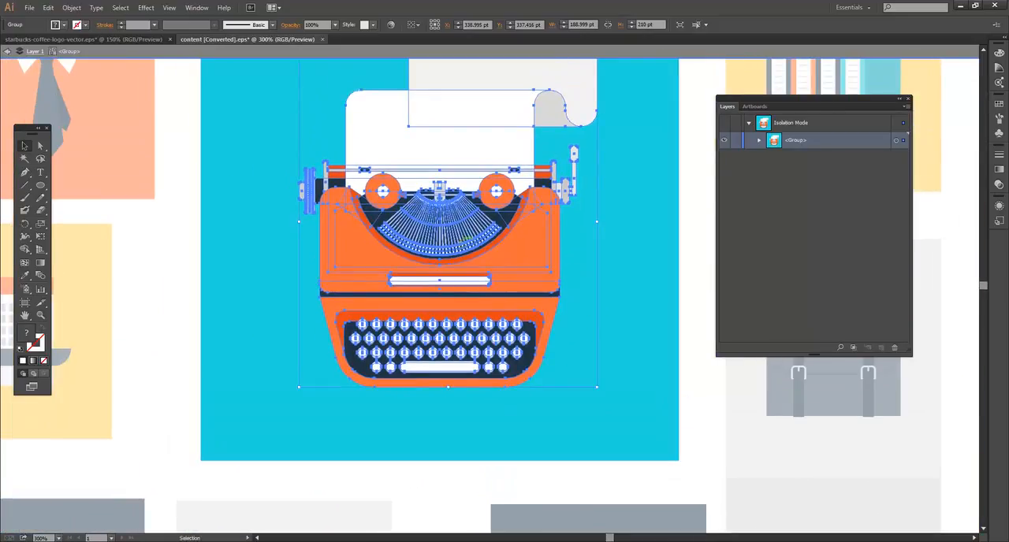
left_click(233, 161)
left_click(394, 160)
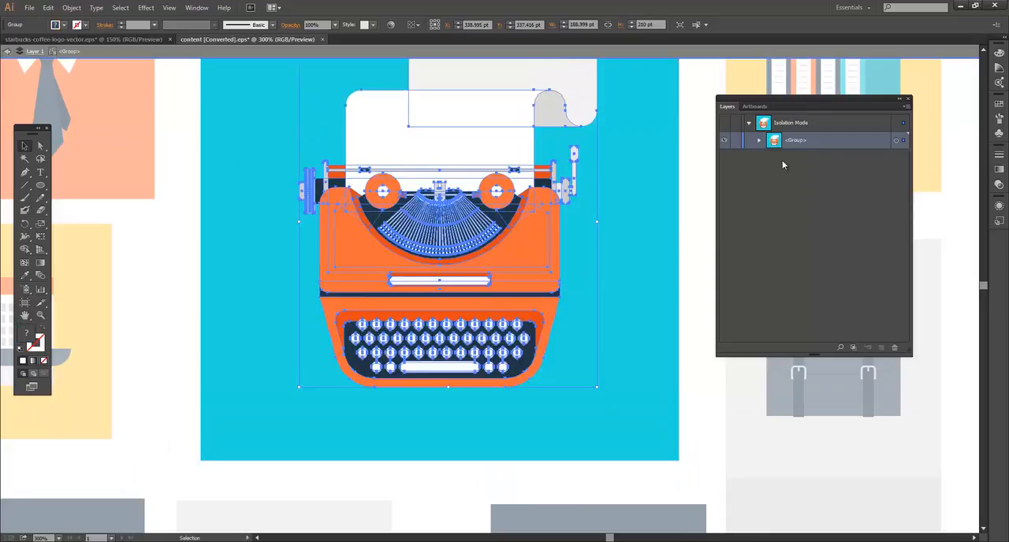
Expand the isolated tile's group in the Layers panel, try moving the typewriter subgroup off its background, and undo the move.
left_click(759, 141)
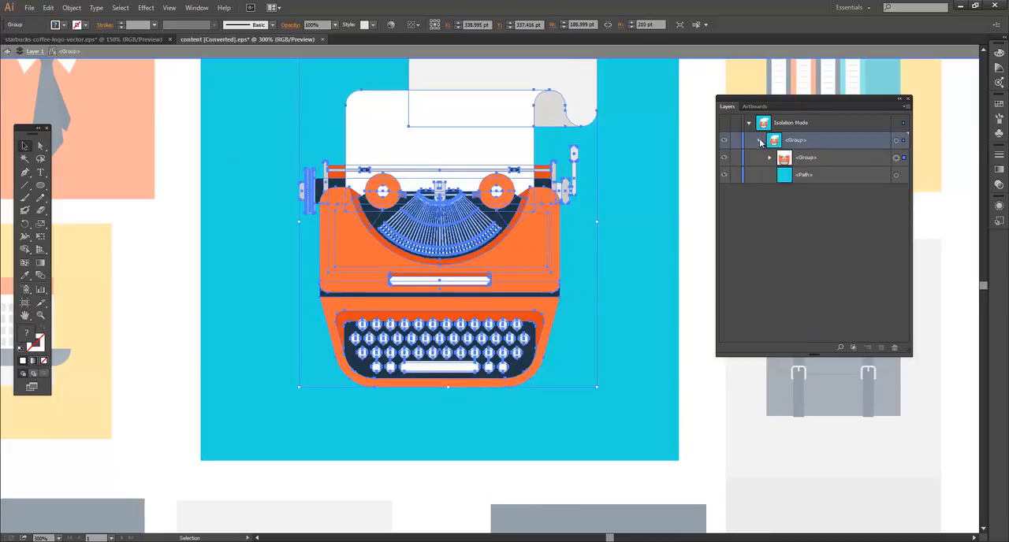
left_click(833, 156)
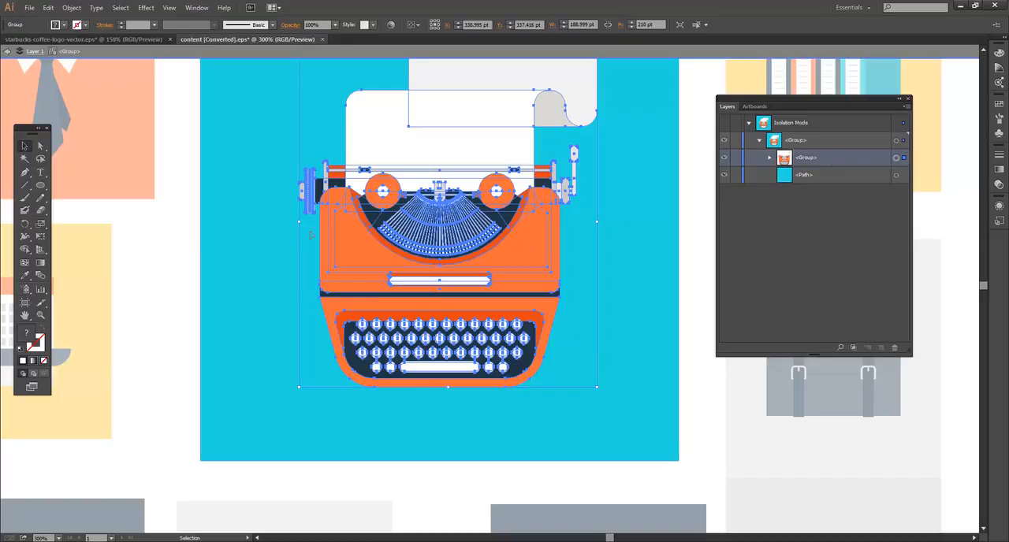
left_click_drag(261, 231, 490, 323)
key("ctrl+z")
mouse_move(504, 251)
left_mouse_down()
mouse_move(599, 259)
mouse_move(504, 263)
left_mouse_up()
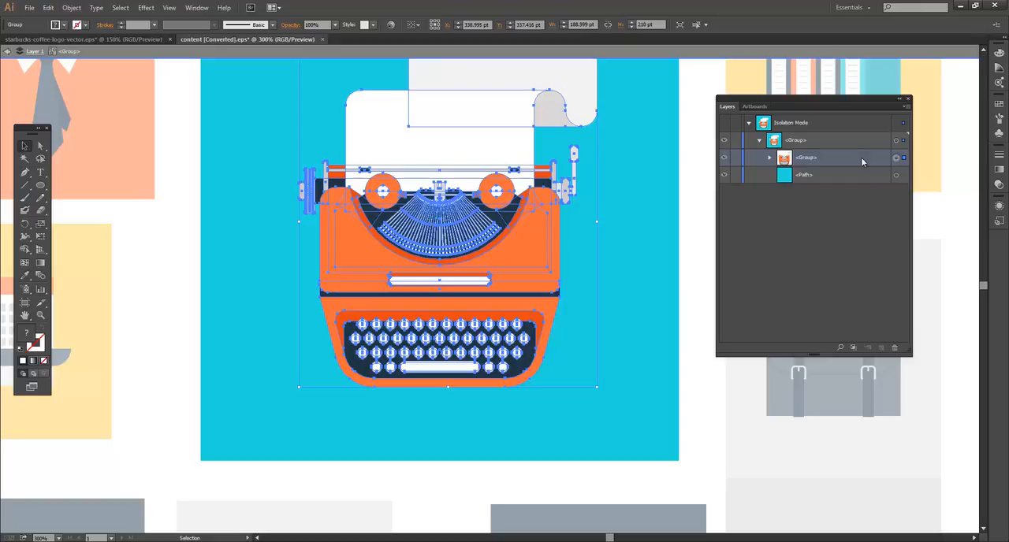
Enter isolation mode on the typewriter subgroup and review its expanded list of groups and paths in the Layers panel.
double_click(426, 230)
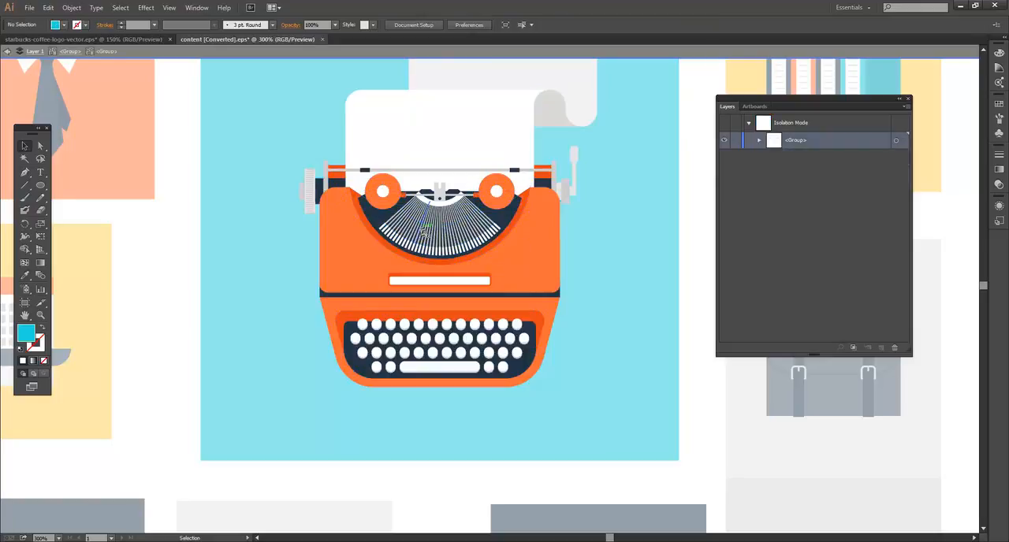
left_click(759, 141)
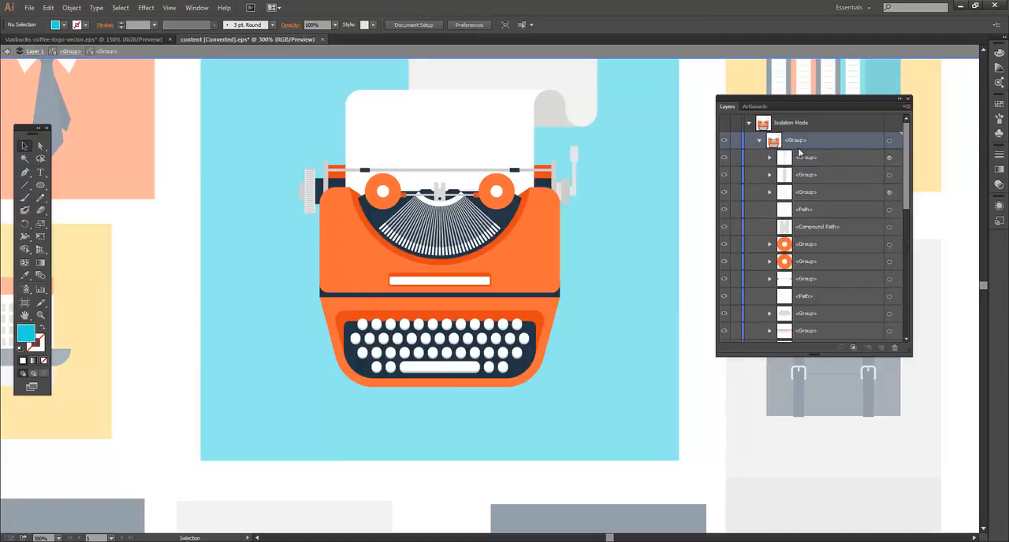
scroll(806, 196, "down", 1)
scroll(805, 197, "down", 3)
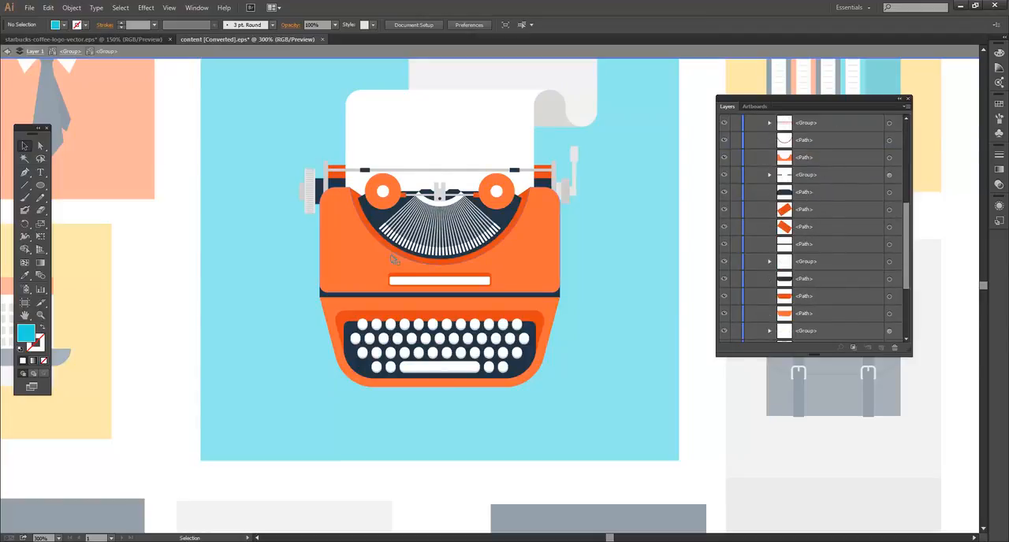
Select the typewriter's type bars, orange body, keyboard keys, one round knob and paper in turn to see how each is grouped.
left_click(416, 236)
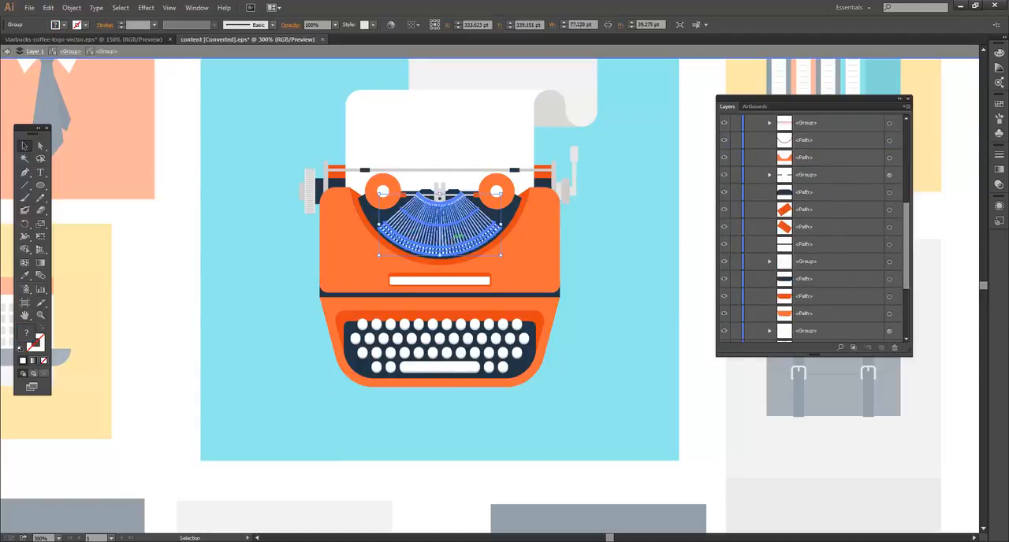
left_click(540, 261)
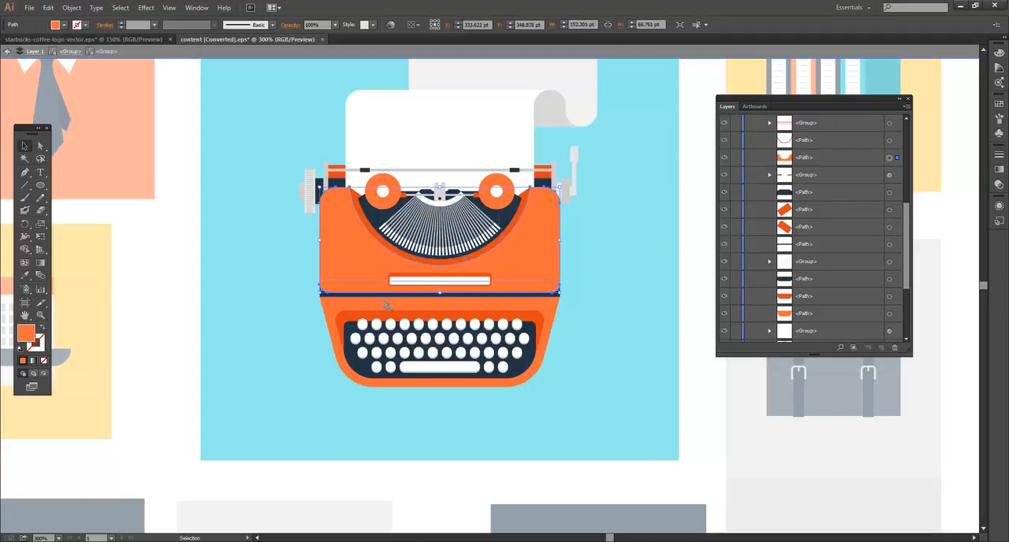
left_click(382, 337)
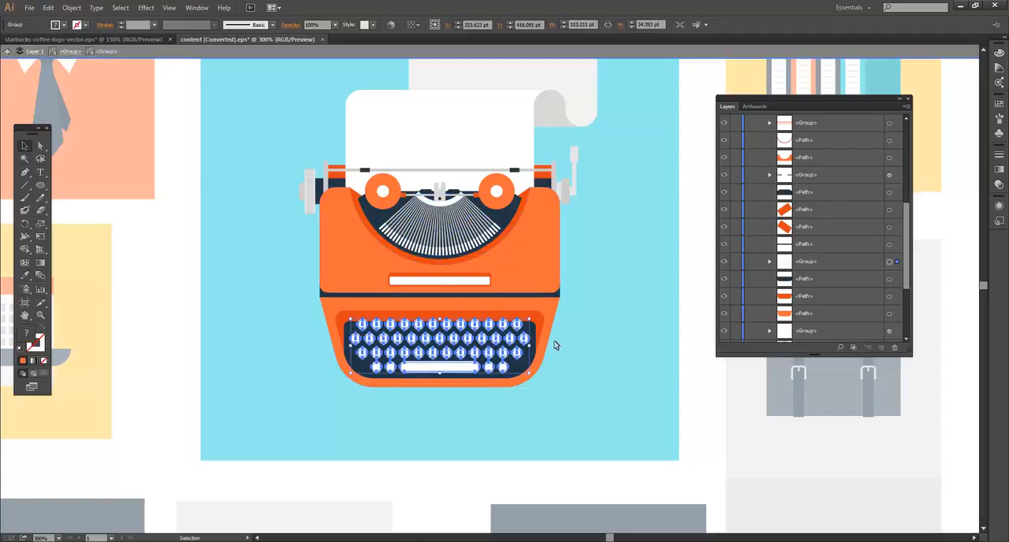
left_click(480, 209)
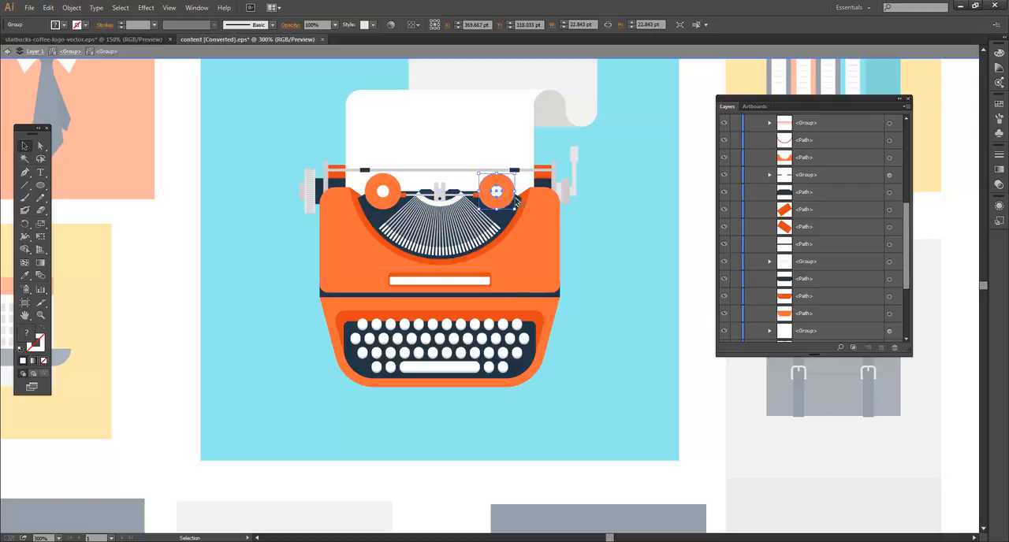
left_click(508, 131)
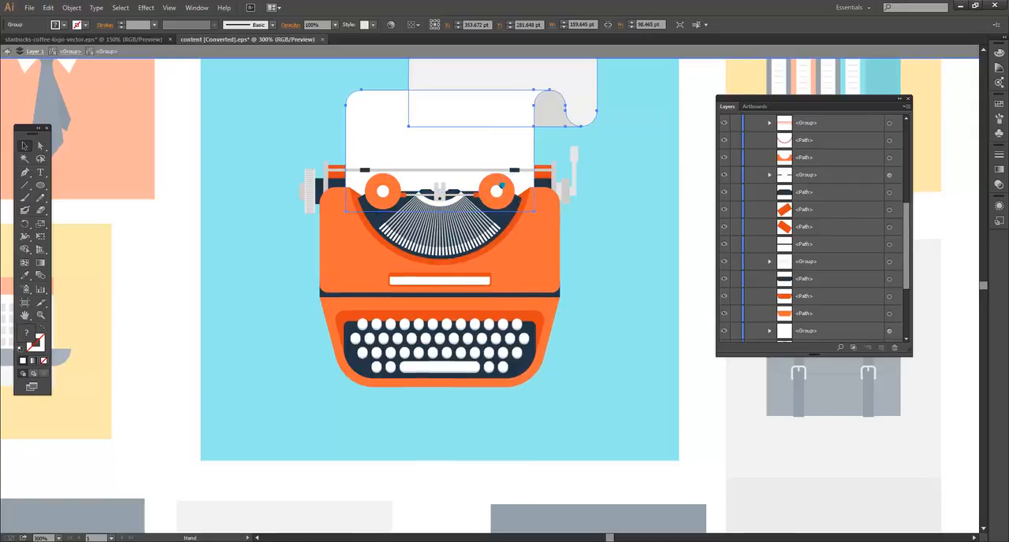
Isolate the typewriter's paper group, check its contents in the Layers panel, and exit isolation mode.
left_click_drag(475, 128, 513, 215)
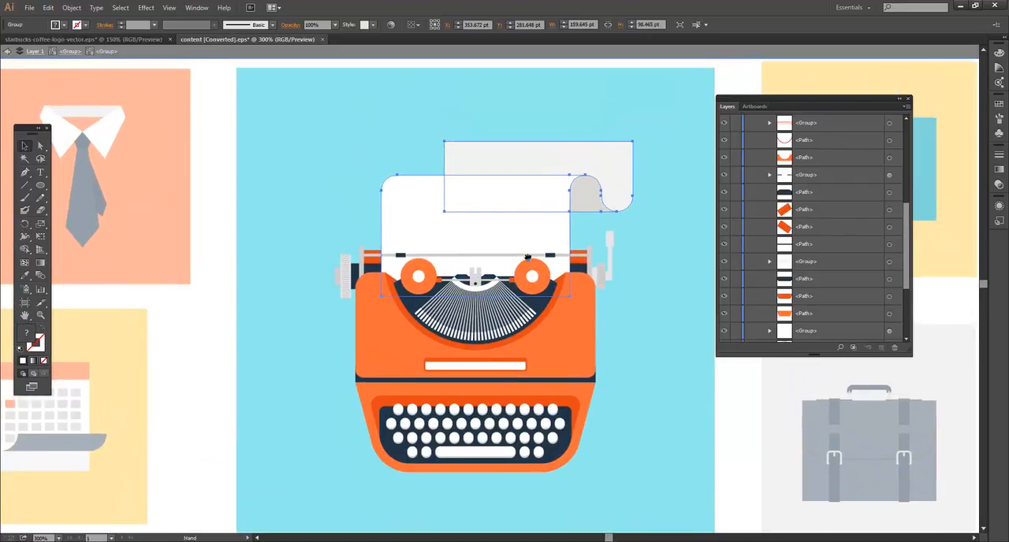
double_click(507, 187)
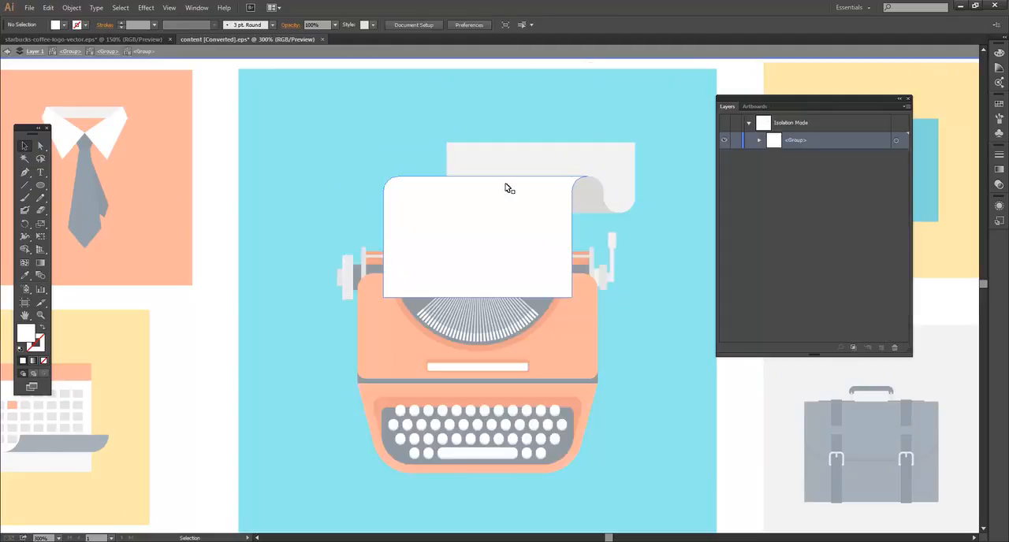
left_click(760, 142)
left_click(760, 142)
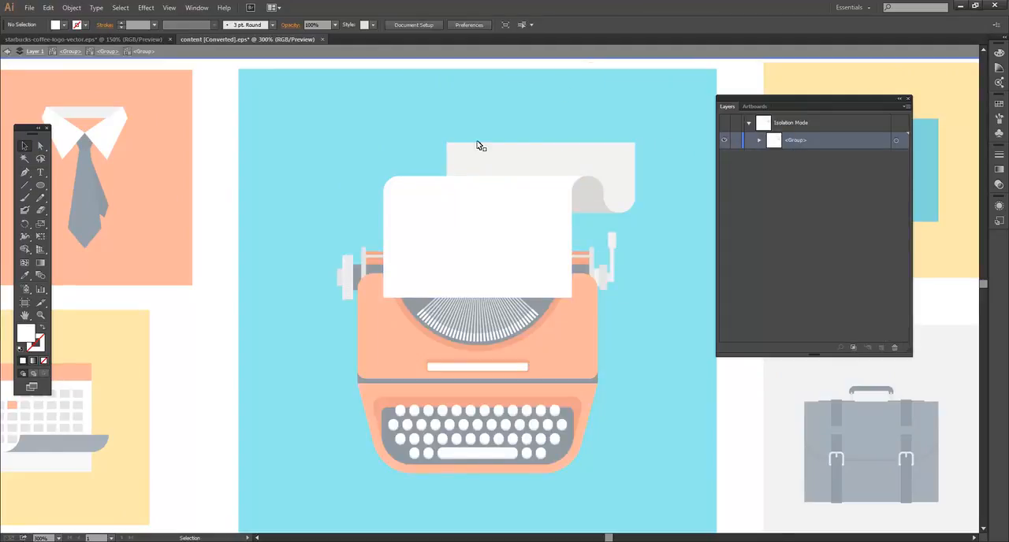
double_click(349, 137)
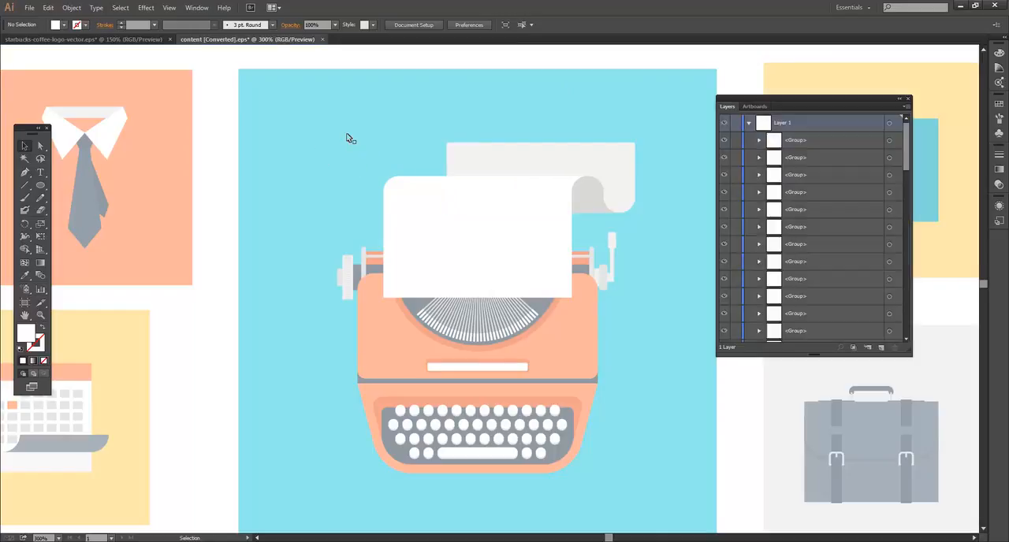
Drill down from the typewriter tile through its nested groups in isolation mode and select the keyboard keys group.
left_click_drag(390, 245, 361, 159)
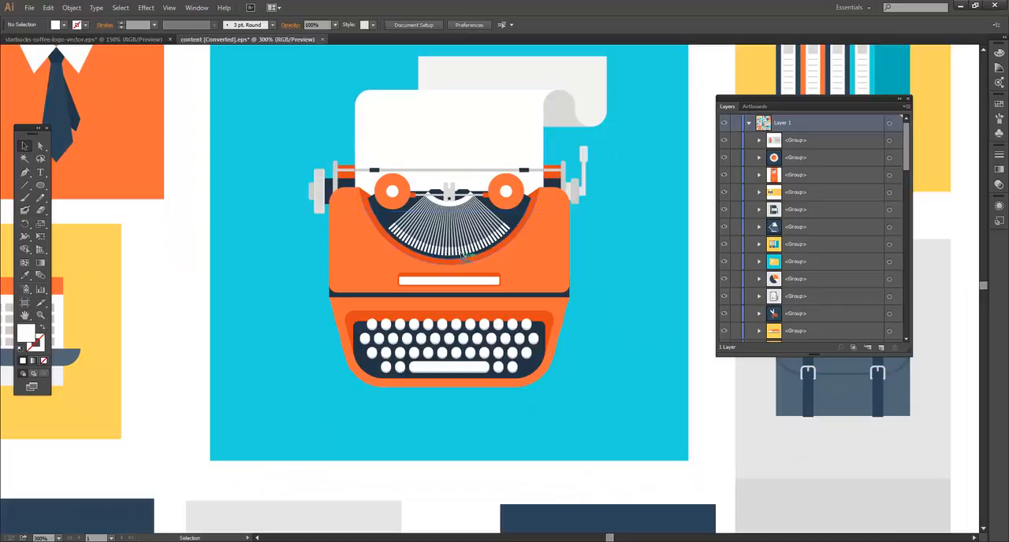
mouse_move(544, 237)
left_mouse_down()
mouse_move(567, 263)
mouse_move(545, 240)
left_mouse_up()
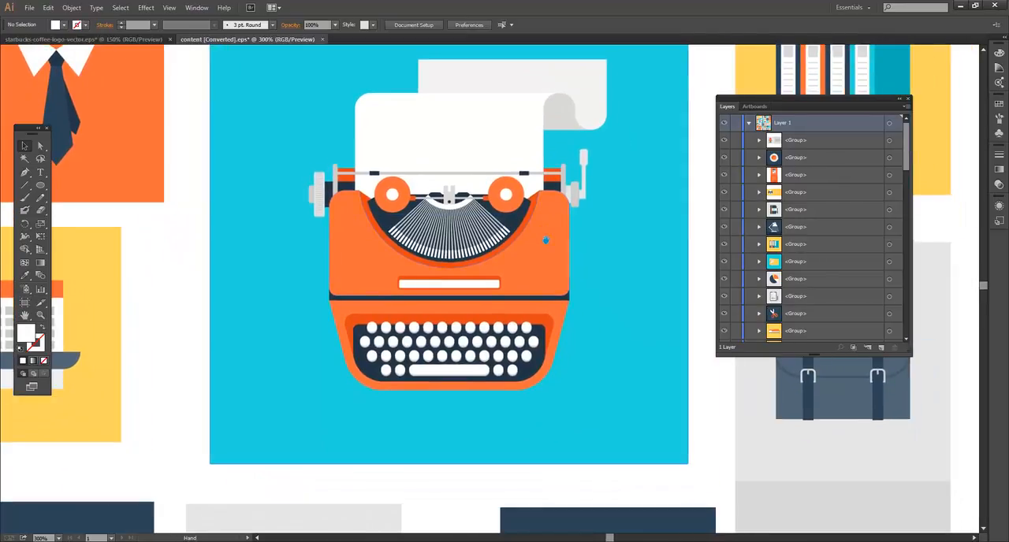
left_click_drag(614, 260, 624, 254)
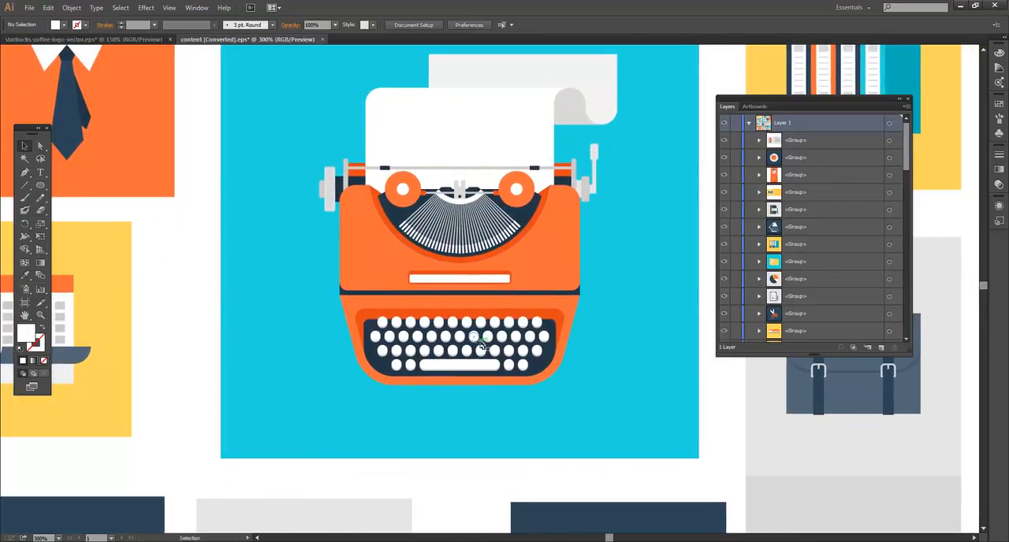
left_click_drag(528, 319, 522, 243)
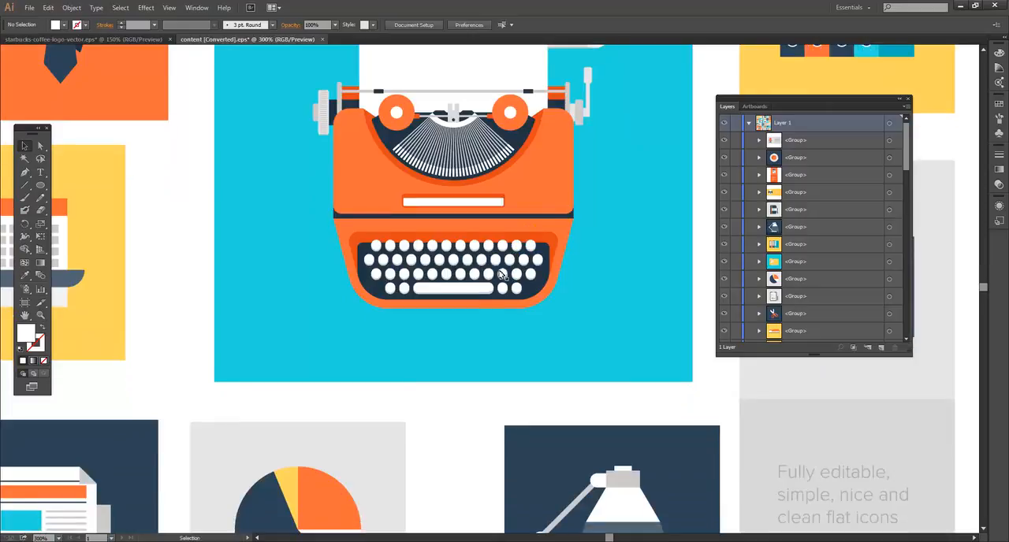
left_click(467, 261)
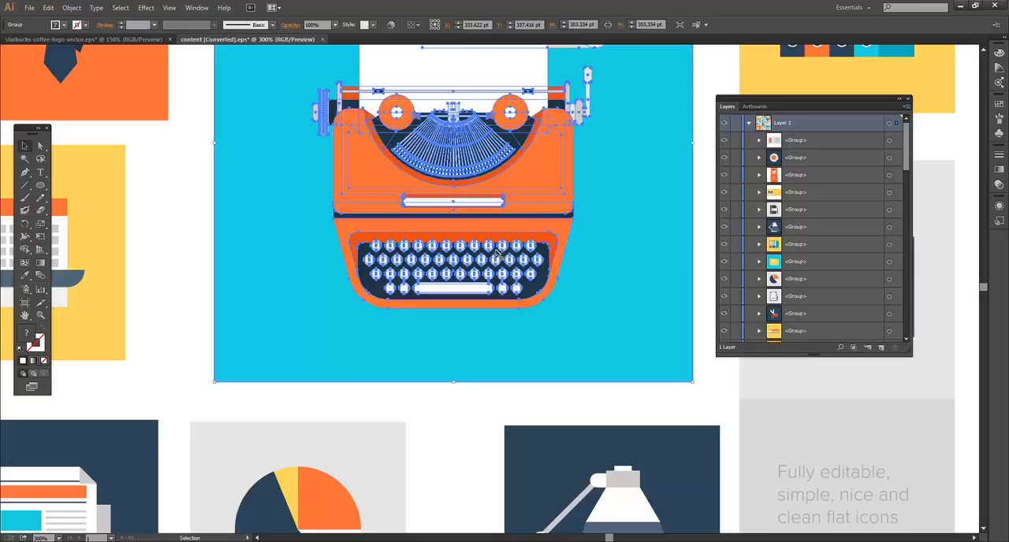
double_click(487, 263)
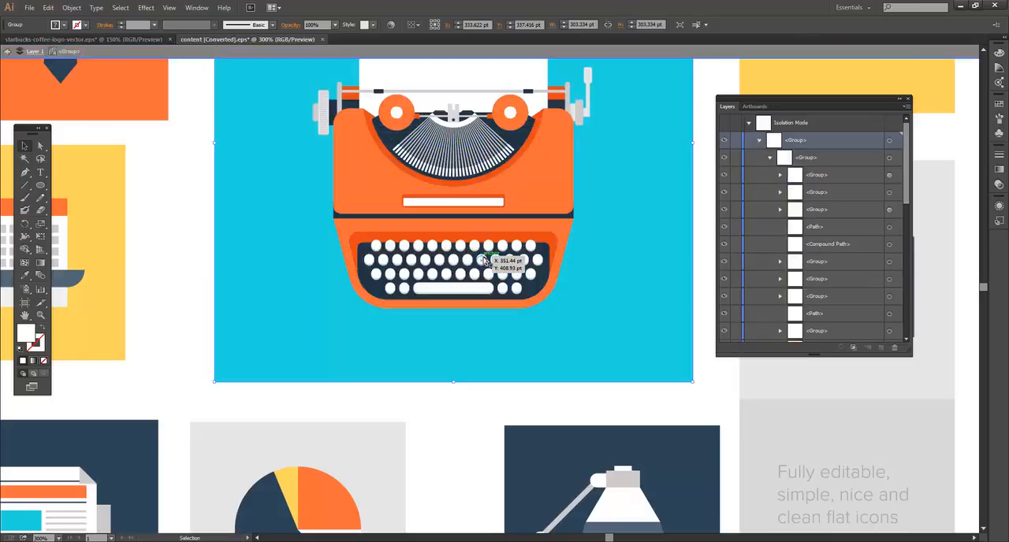
left_click(487, 264)
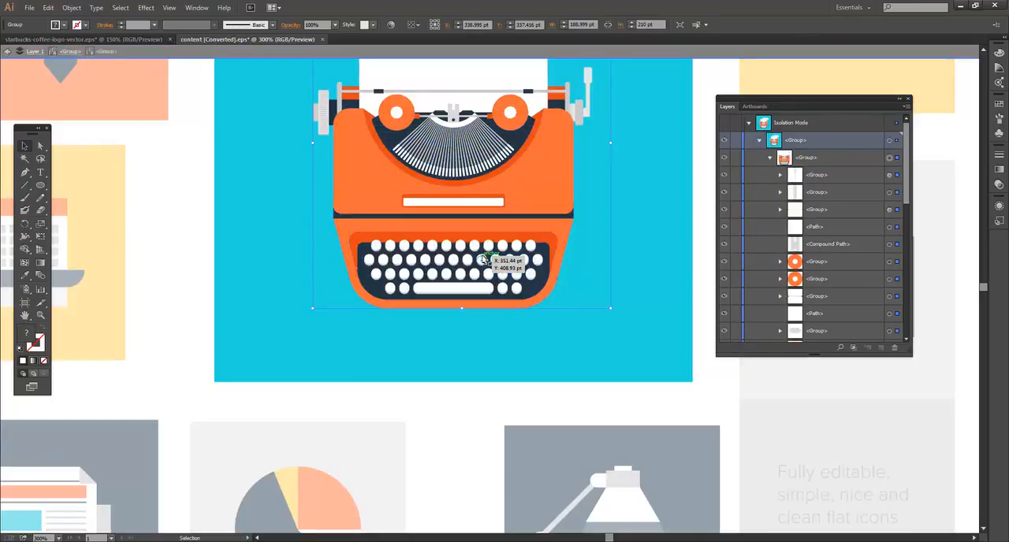
double_click(483, 262)
left_click(483, 262)
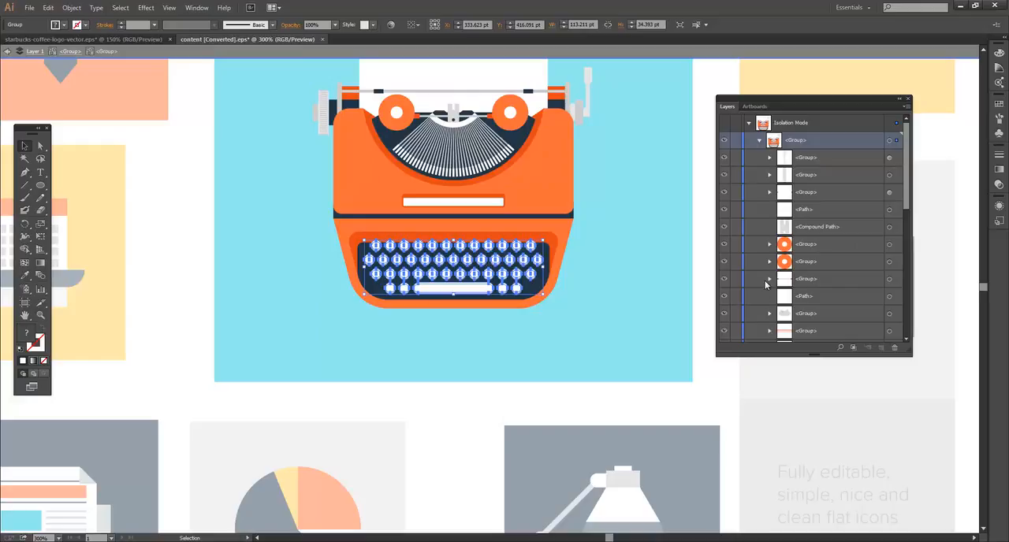
Try moving the keyboard's dark backing path and the keys group away from the typewriter, undoing each move.
left_click_drag(504, 252, 558, 231)
key("ctrl+z")
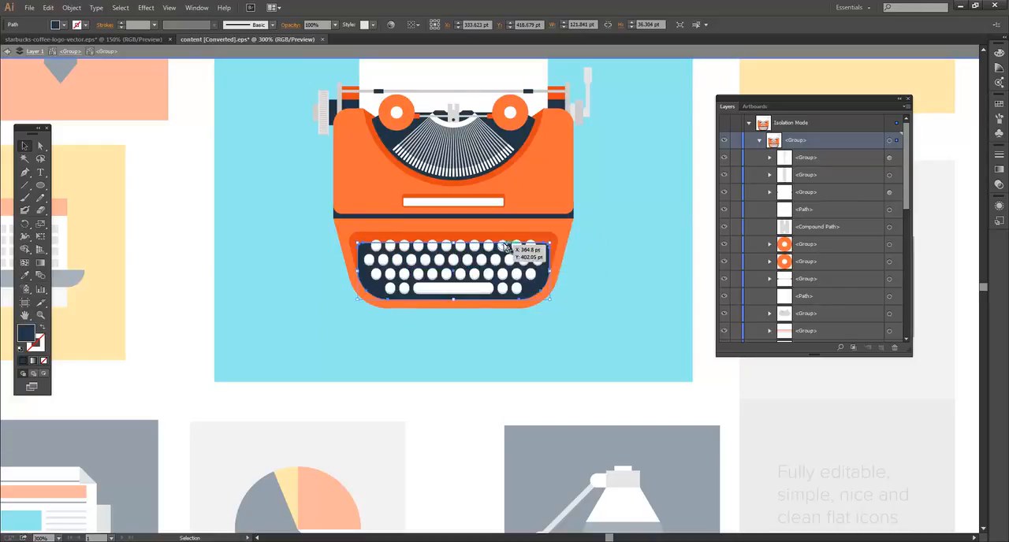
left_click_drag(506, 247, 564, 232)
key("ctrl+z")
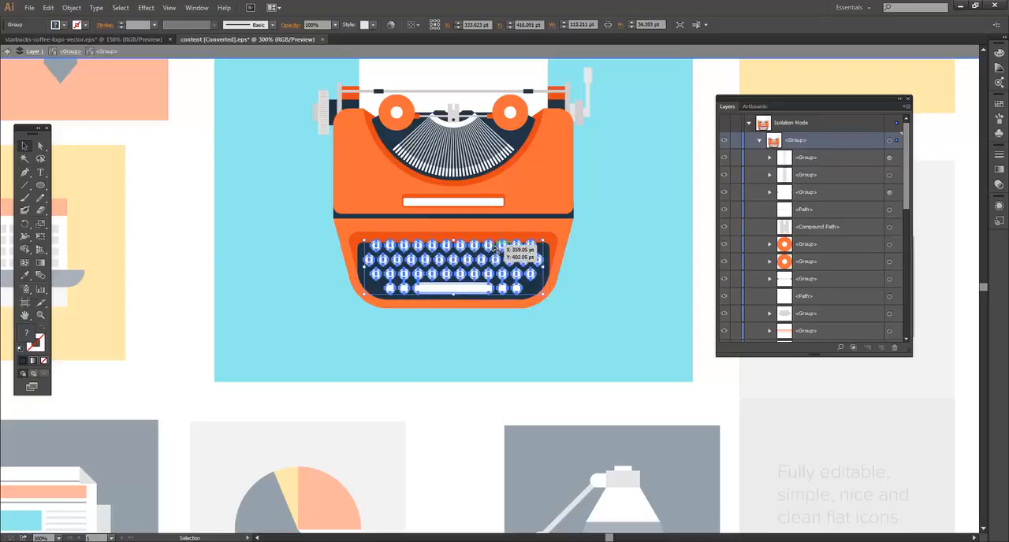
Isolate the keyboard keys group, try moving part of it and undo the move, and exit isolation mode.
double_click(495, 251)
left_click_drag(495, 250, 599, 228)
key("ctrl+z")
double_click(615, 255)
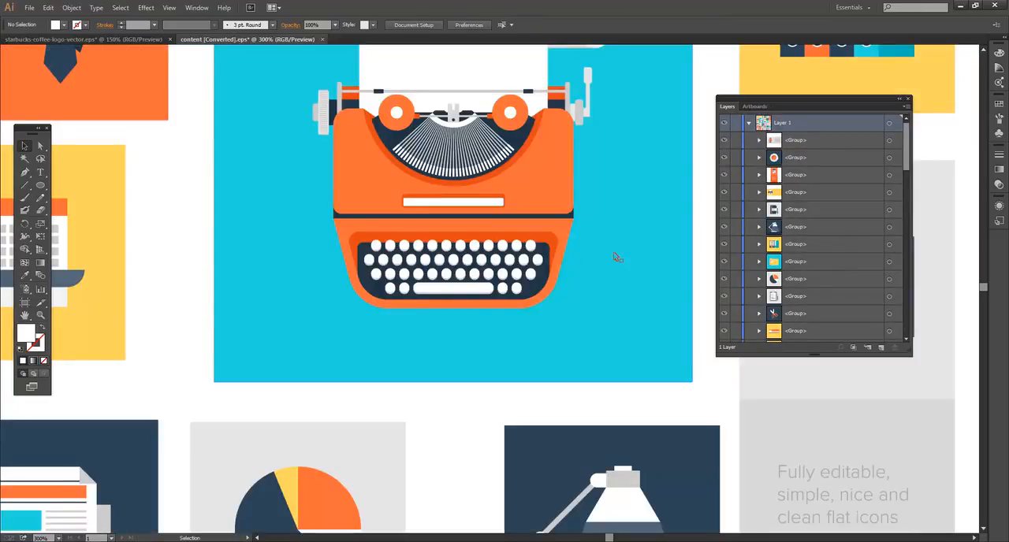
Isolate the typewriter tile and its blue background path, exit isolation mode, and select the whole tile group.
left_click_drag(616, 257, 634, 320)
left_click(482, 208)
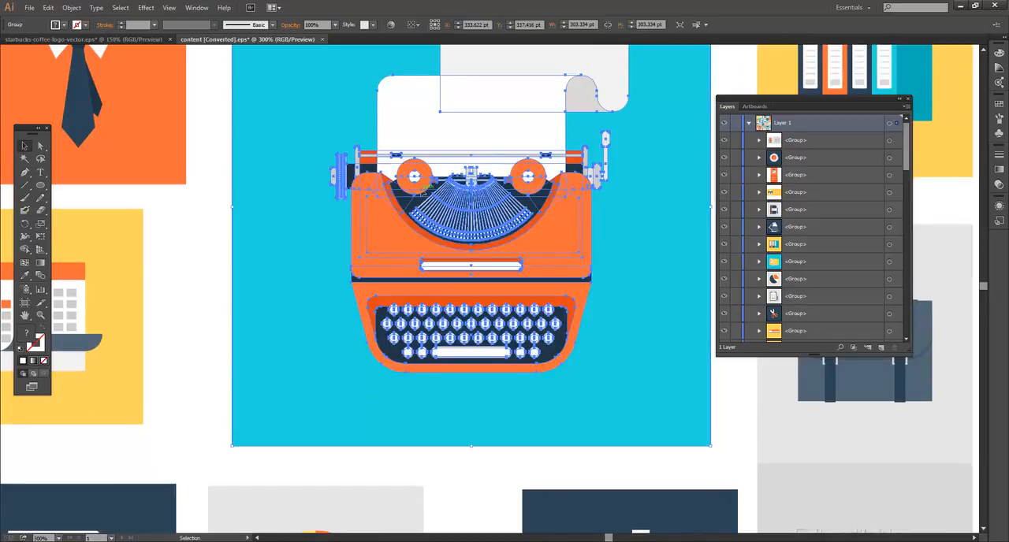
double_click(344, 200)
left_click(344, 200)
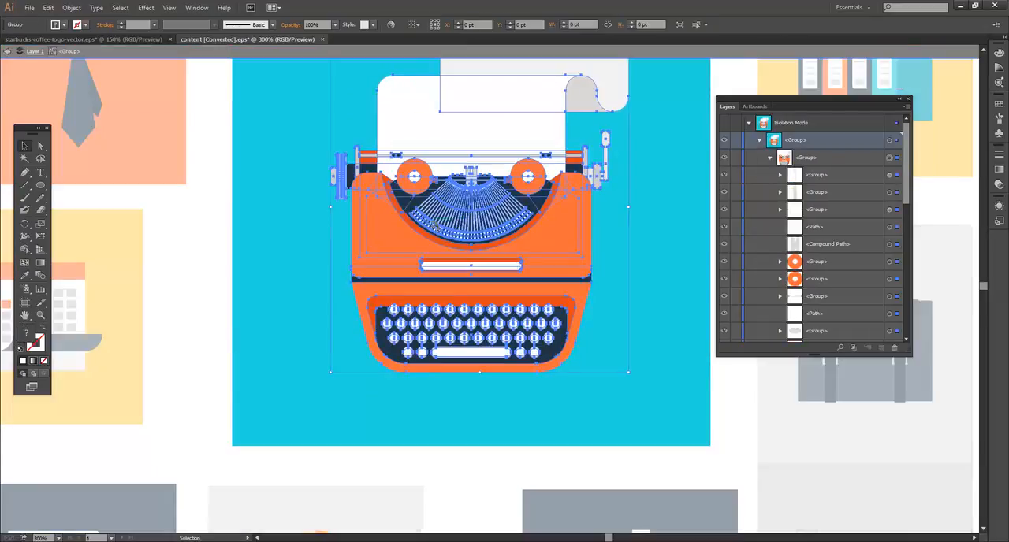
double_click(255, 194)
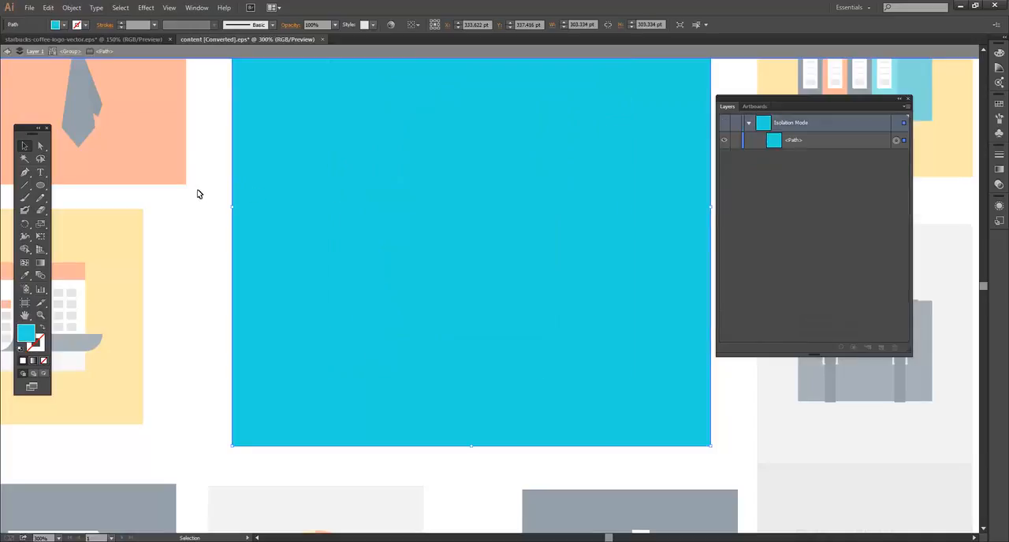
double_click(198, 194)
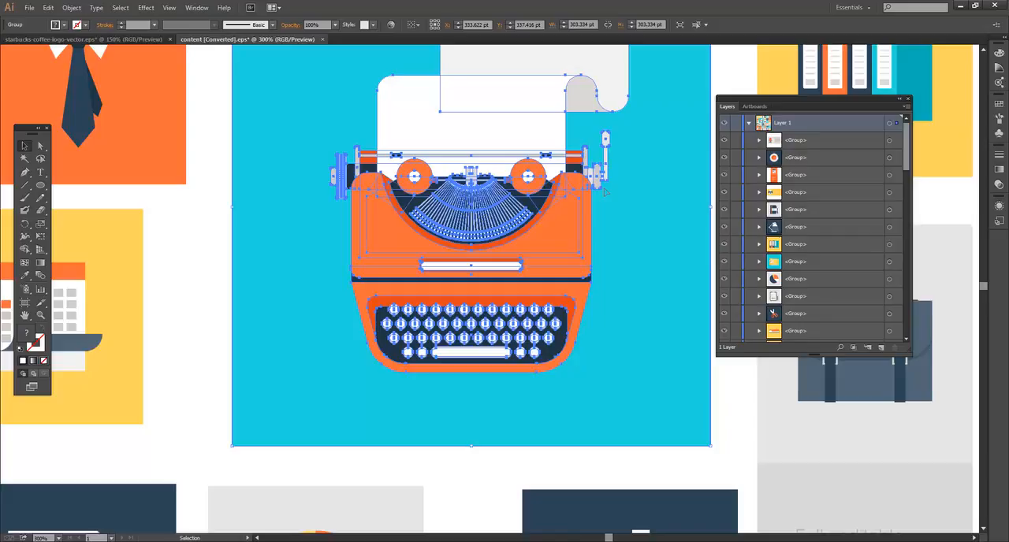
left_click_drag(561, 226, 558, 263)
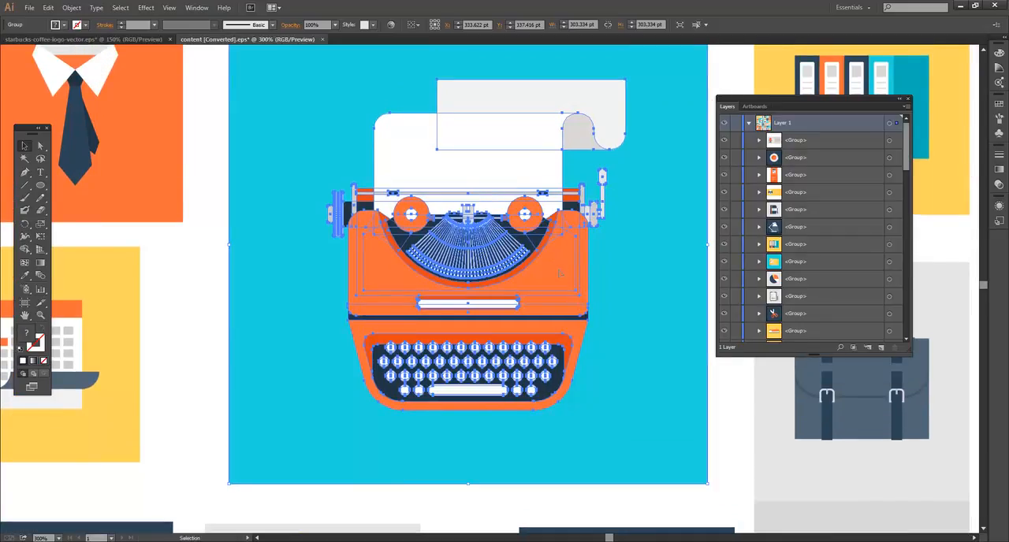
Isolate the typewriter group, move its fan of typebars to the empty blue area beside the paper, and isolate that fan group.
double_click(481, 272)
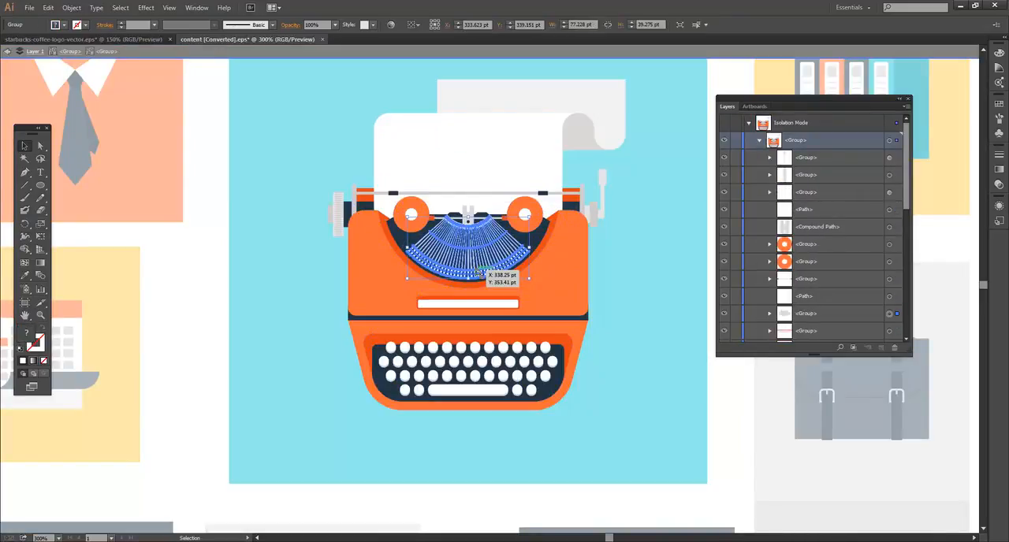
left_click_drag(478, 272, 323, 136)
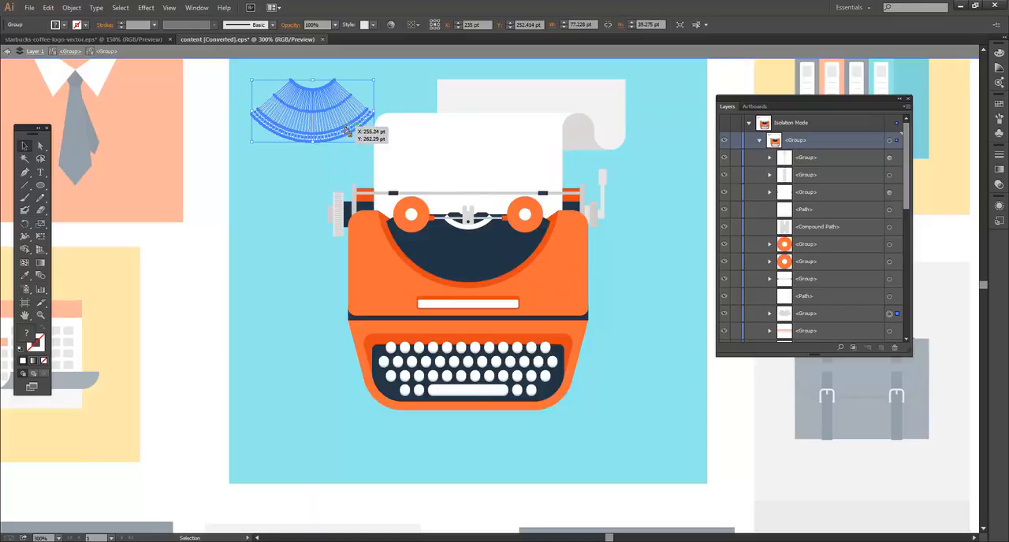
double_click(339, 134)
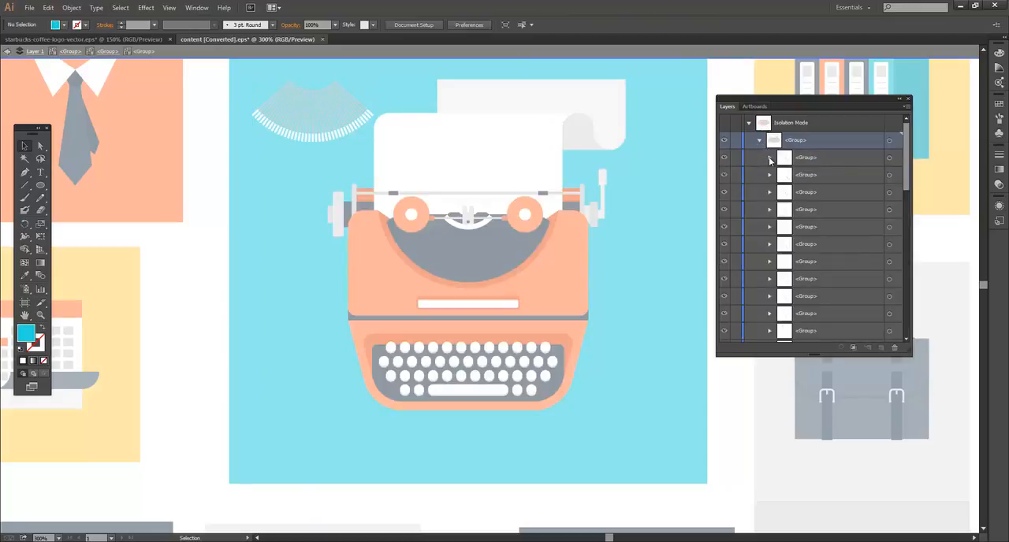
Inspect a typebar's nested group, then hide several individual typebar groups of the fan and show them again.
left_click(769, 158)
left_click(770, 158)
left_click(725, 158)
left_click(724, 176)
left_click_drag(722, 331, 724, 239)
left_click(723, 211)
scroll(725, 243, "down", 1)
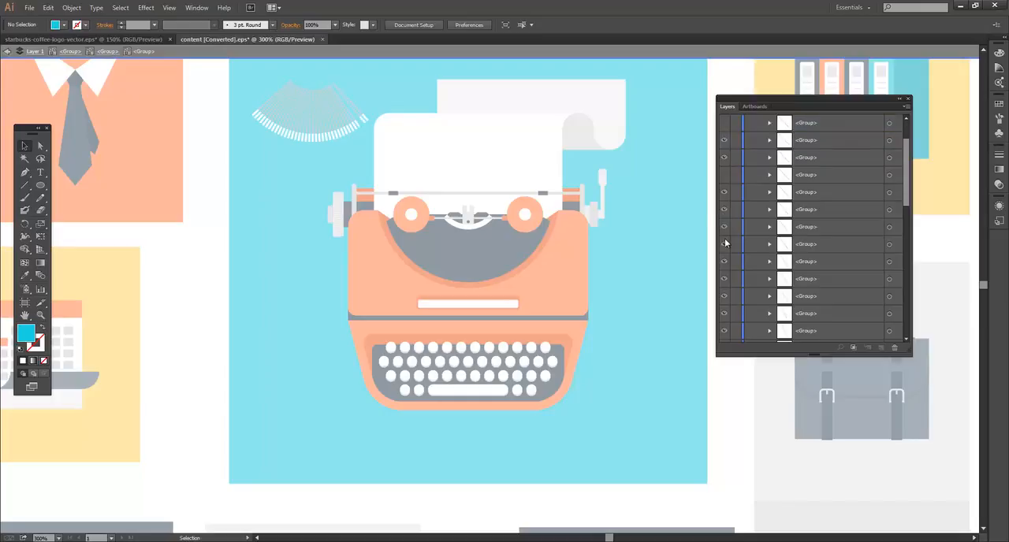
scroll(729, 176, "up", 1)
left_click(724, 179)
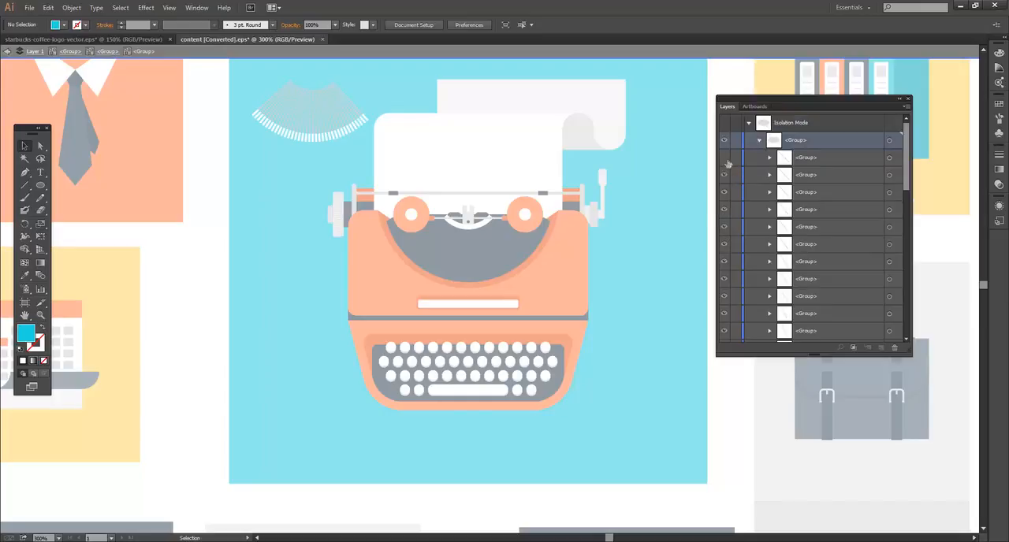
Exit the fan's isolation mode, briefly isolate the typewriter tile with its blue background, and return to the full artwork.
left_click(320, 136)
double_click(304, 198)
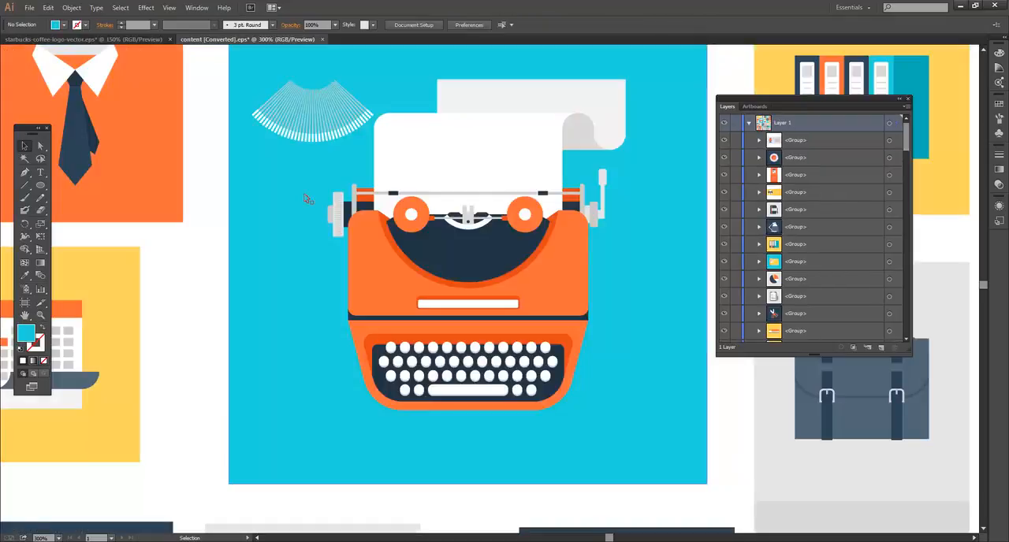
double_click(337, 135)
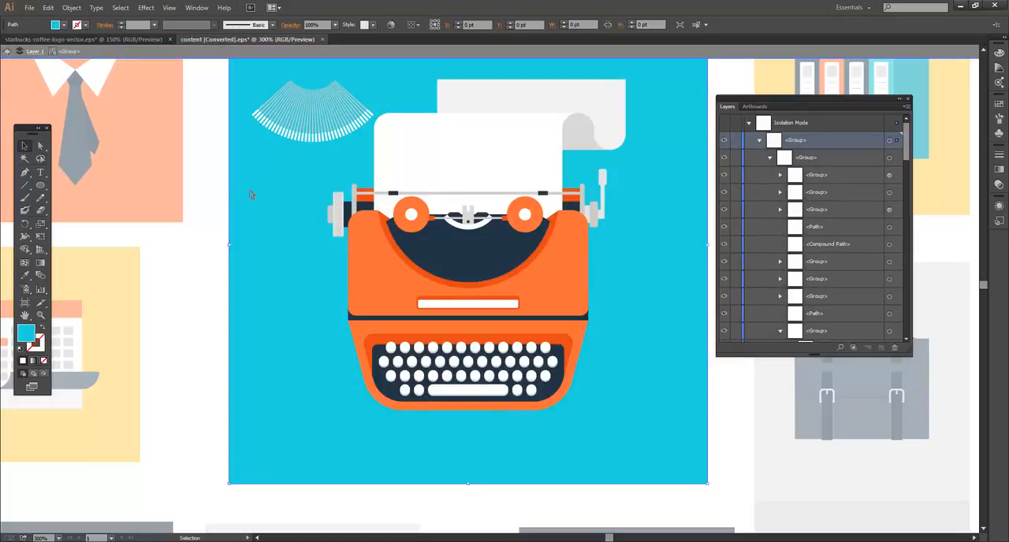
double_click(222, 186)
left_click_drag(510, 102, 468, 182)
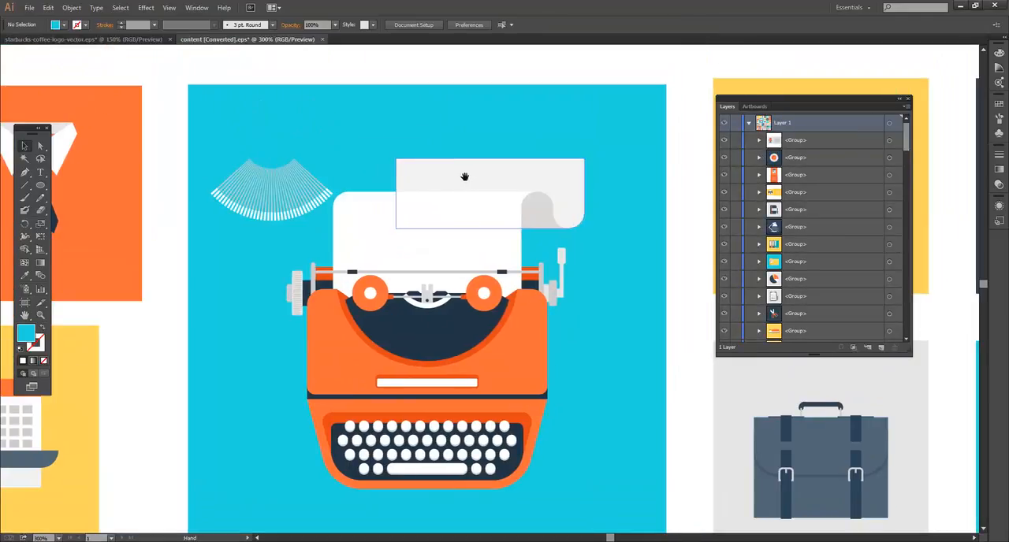